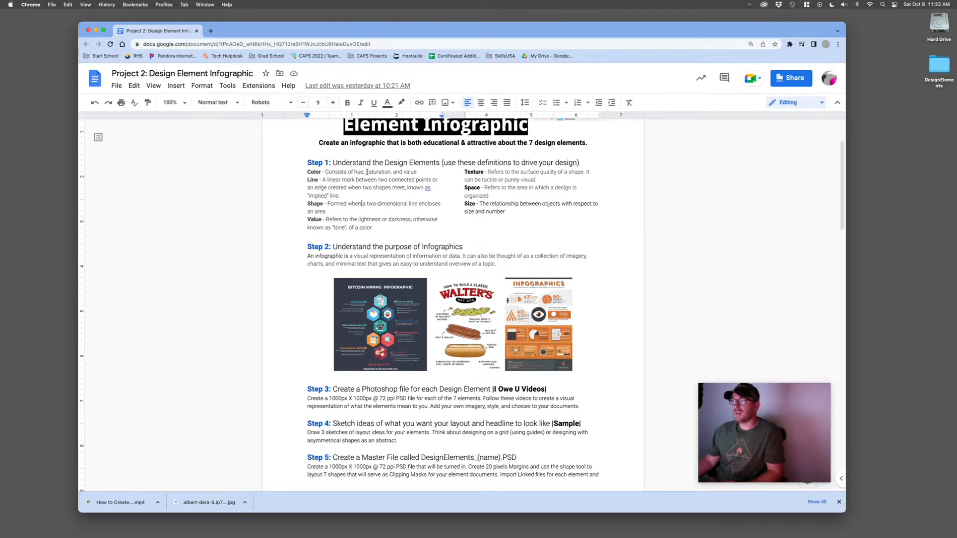
- Read through the project instructions from the design element definitions and infographic examples down to the turn-in section
click(365, 251)
scroll(399, 245, up, 1)
scroll(402, 247, down, 1)
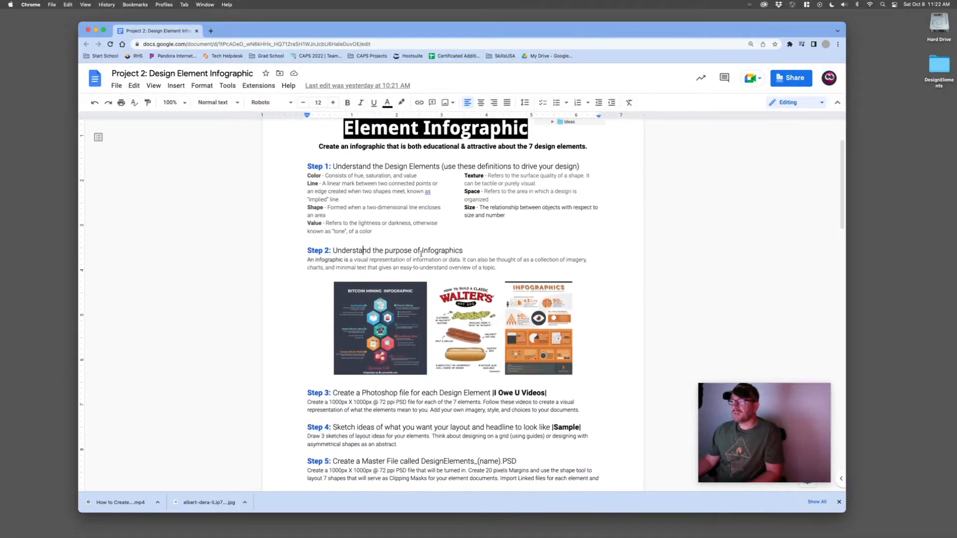
scroll(414, 251, down, 1)
click(388, 243)
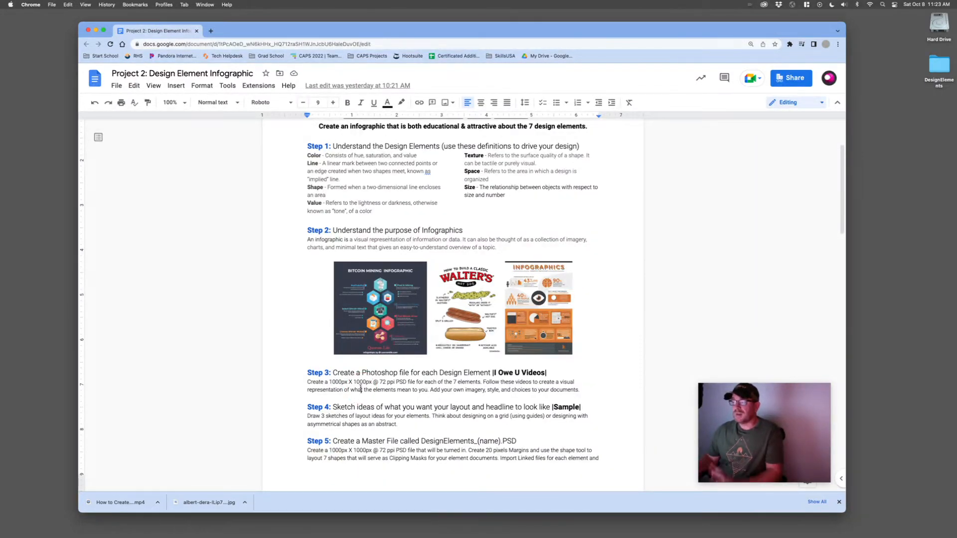
scroll(360, 388, down, 2)
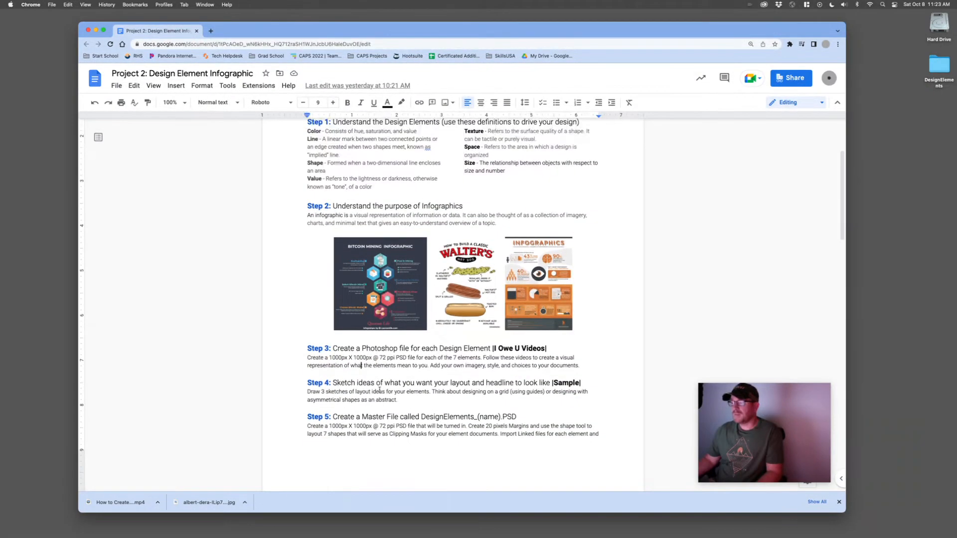
scroll(379, 389, down, 4)
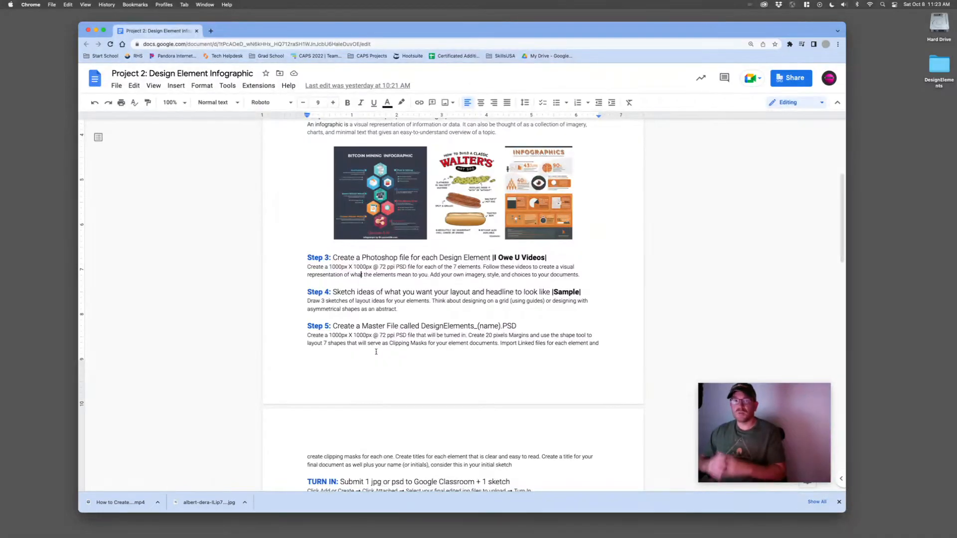
scroll(380, 331, down, 2)
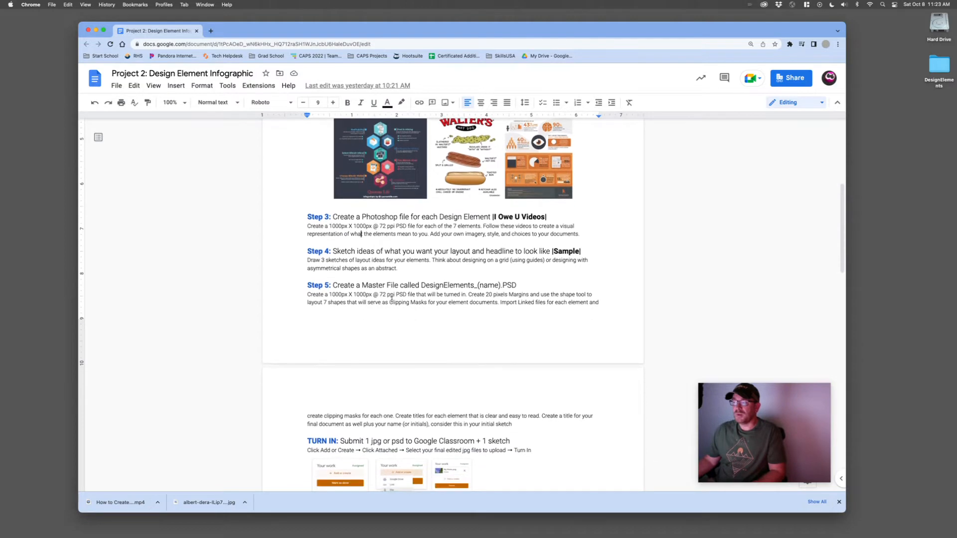
scroll(392, 300, down, 1)
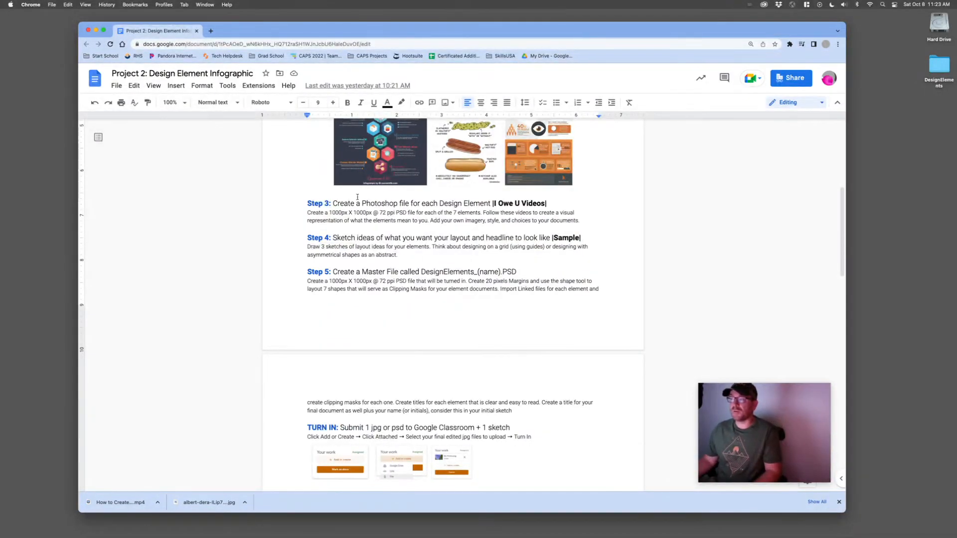
- Switch to Photoshop and create a new document named DesignElementInfographic, 1000 by 1000 pixels
mouse_move(467, 537)
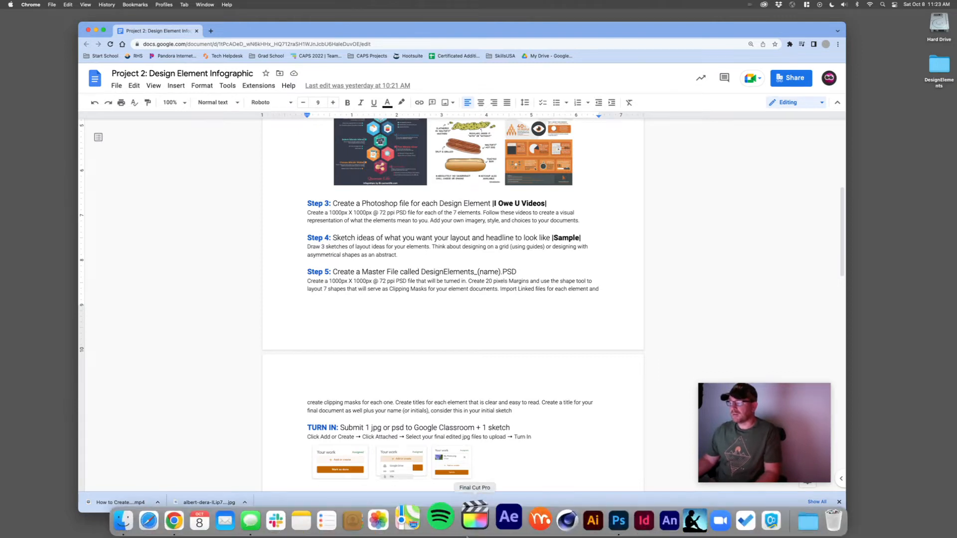
click(600, 524)
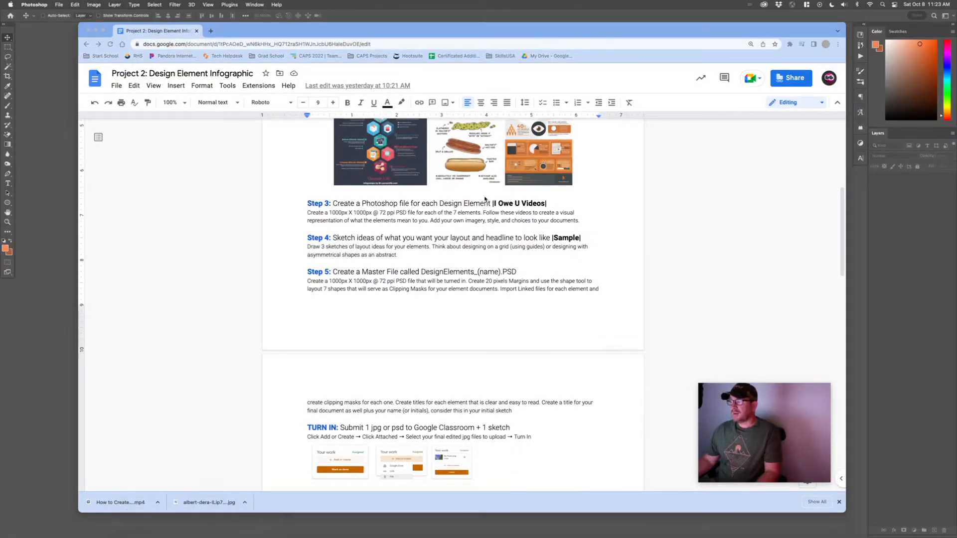
key(super+n)
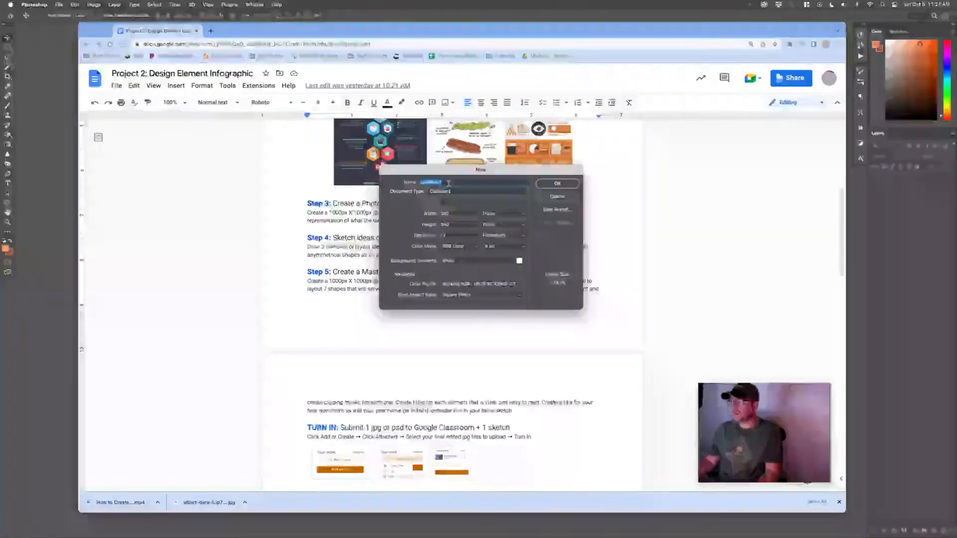
text(Des)
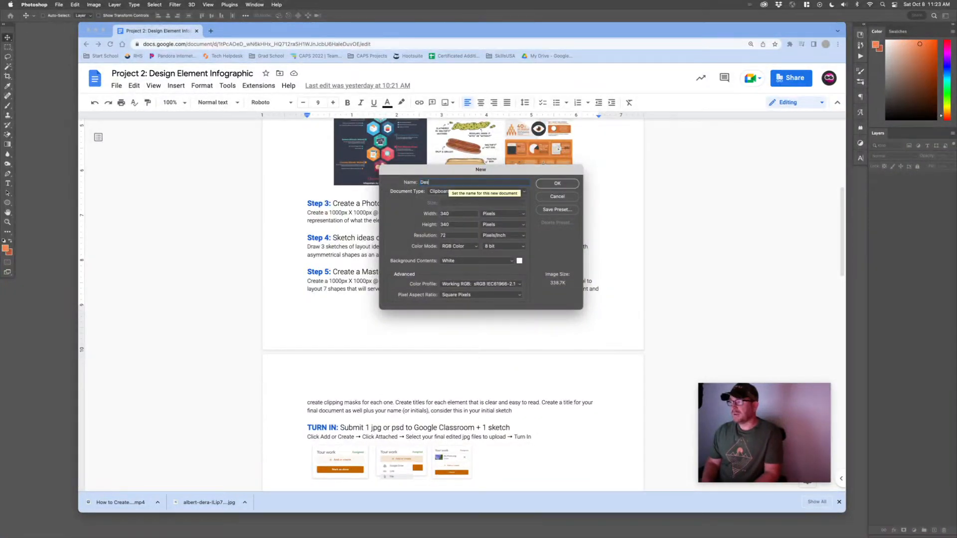
text(ignEleme)
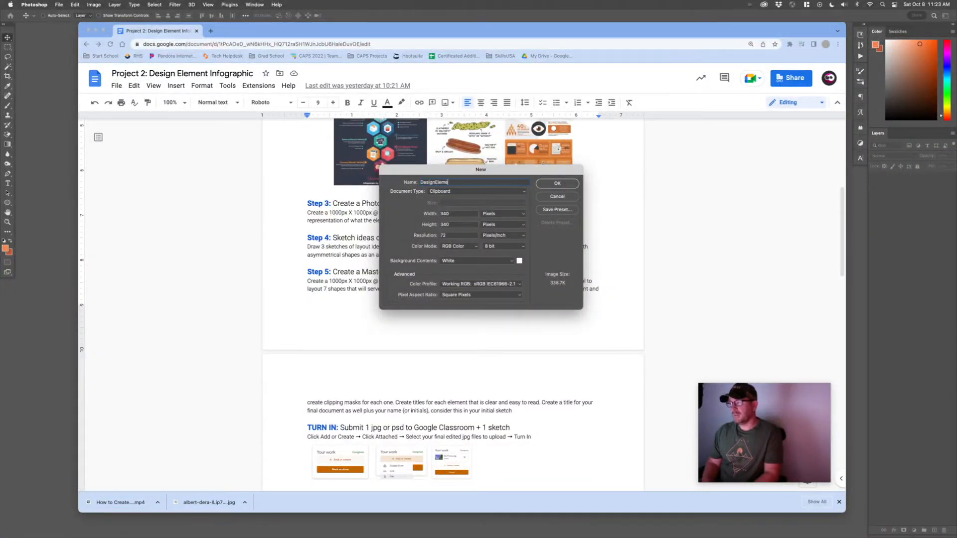
text(ntInfographic)
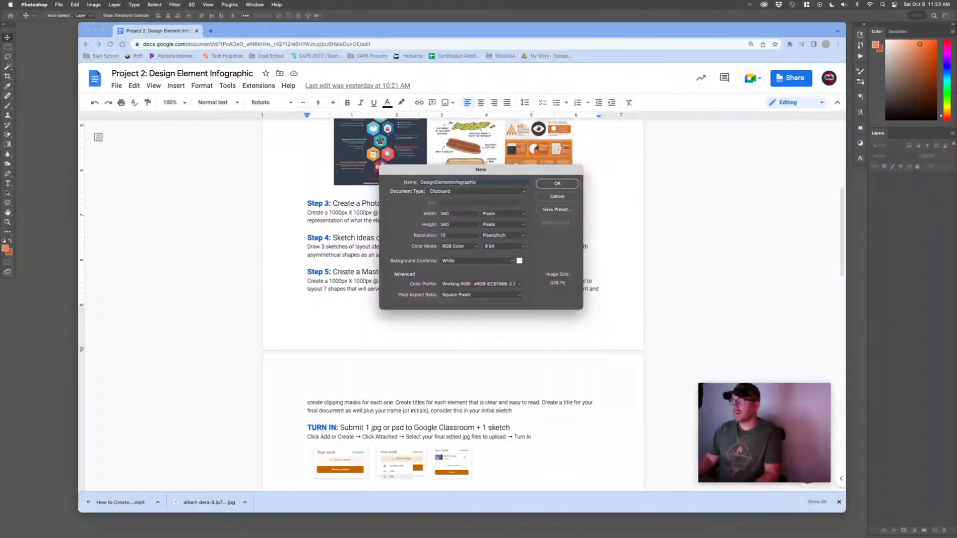
key(Tab)
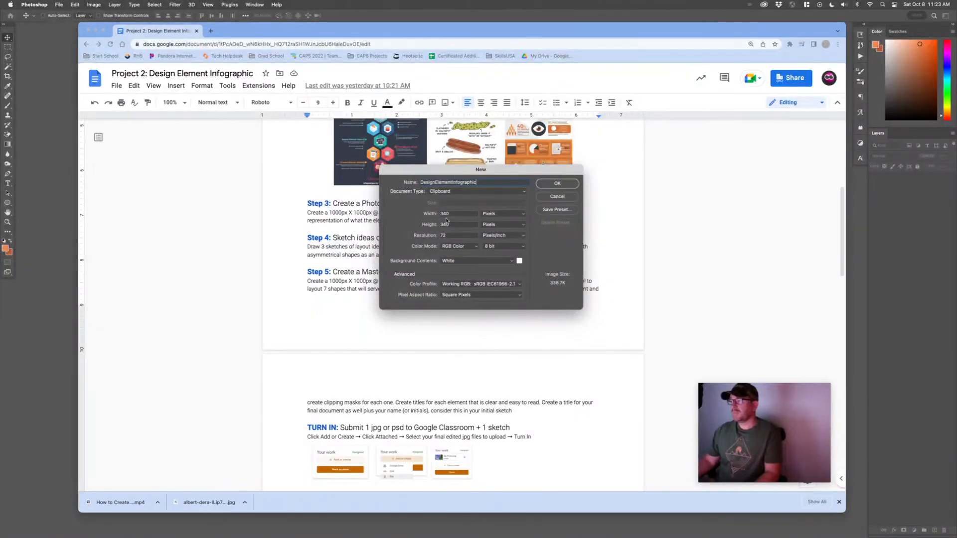
text(1000)
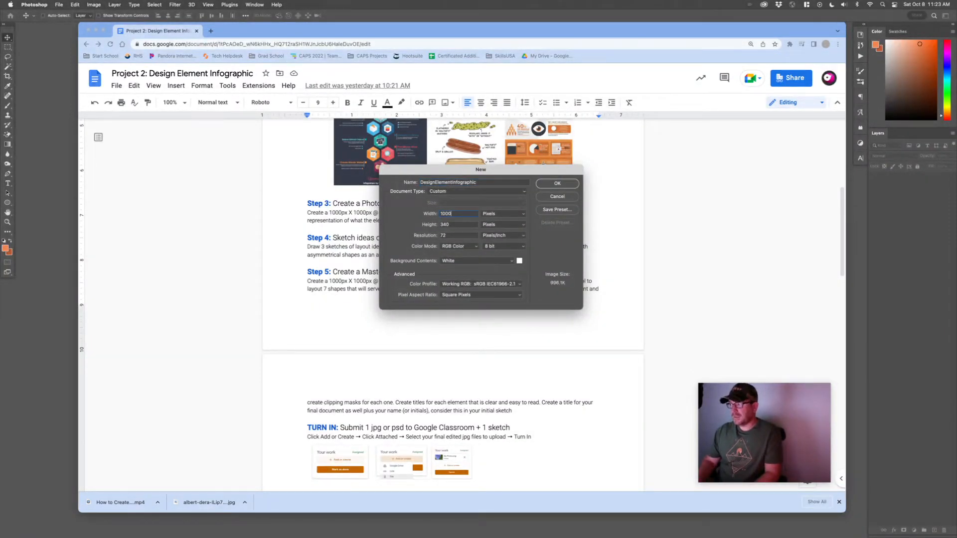
key(Tab)
text(1000)
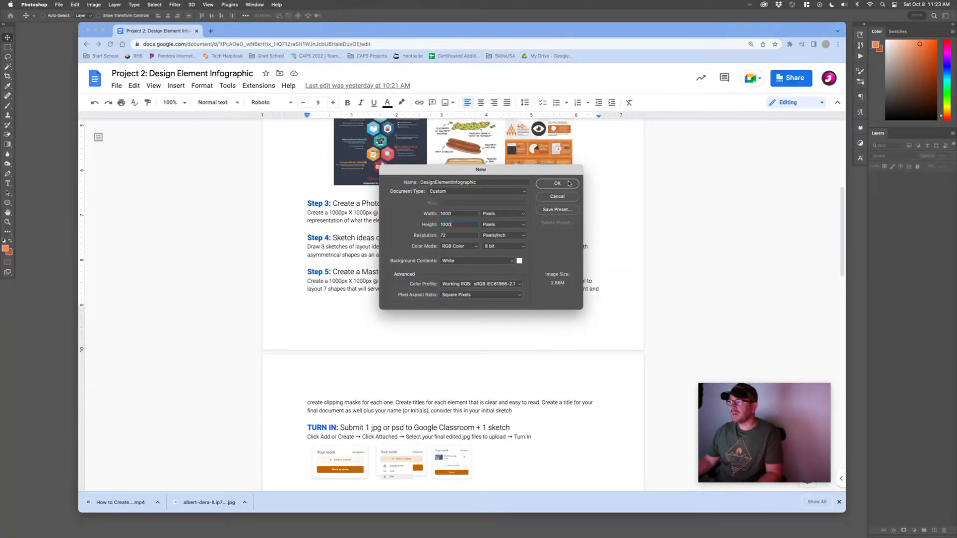
click(568, 183)
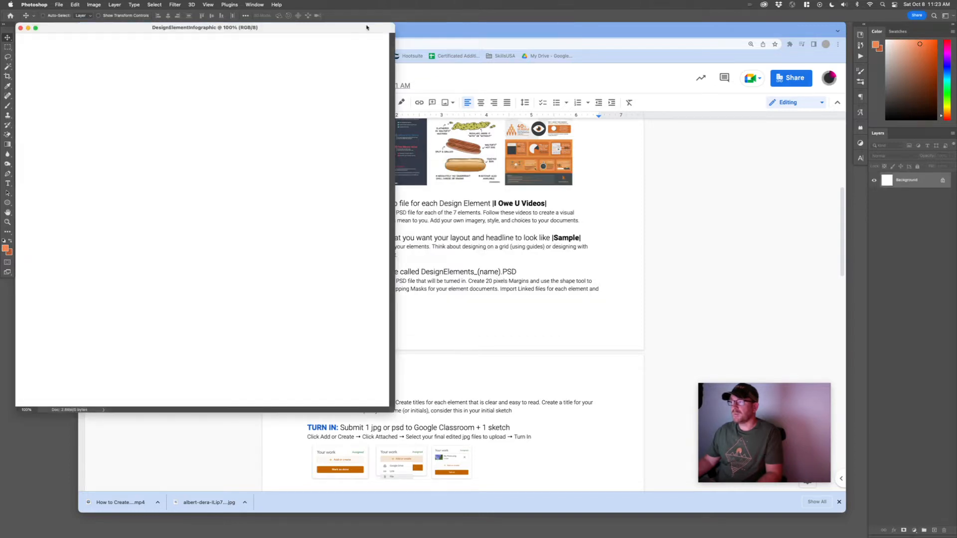
- Display the blank DesignElementInfographic document in full-screen mode with the menu bar so that it covers the browser
drag(365, 28, 601, 65)
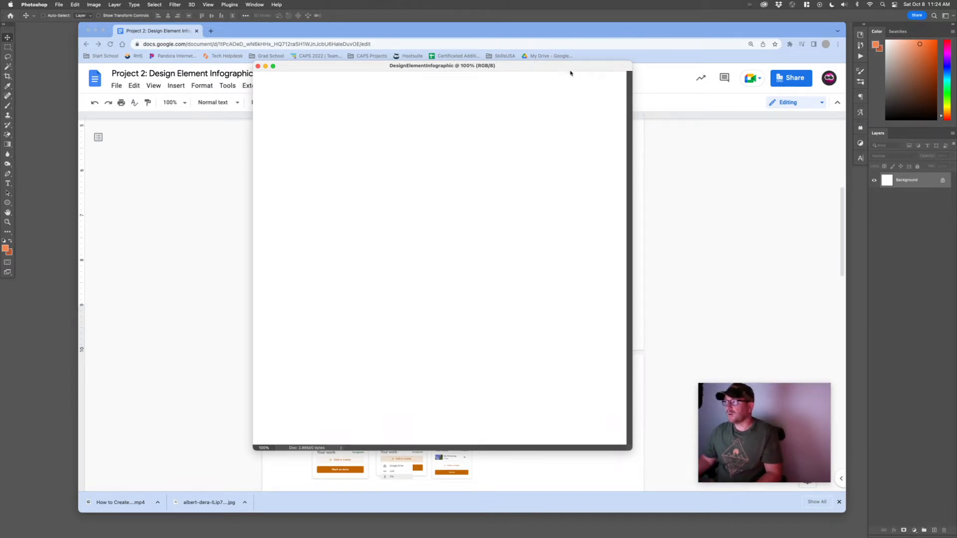
key(f)
drag(774, 407, 790, 413)
click(732, 316)
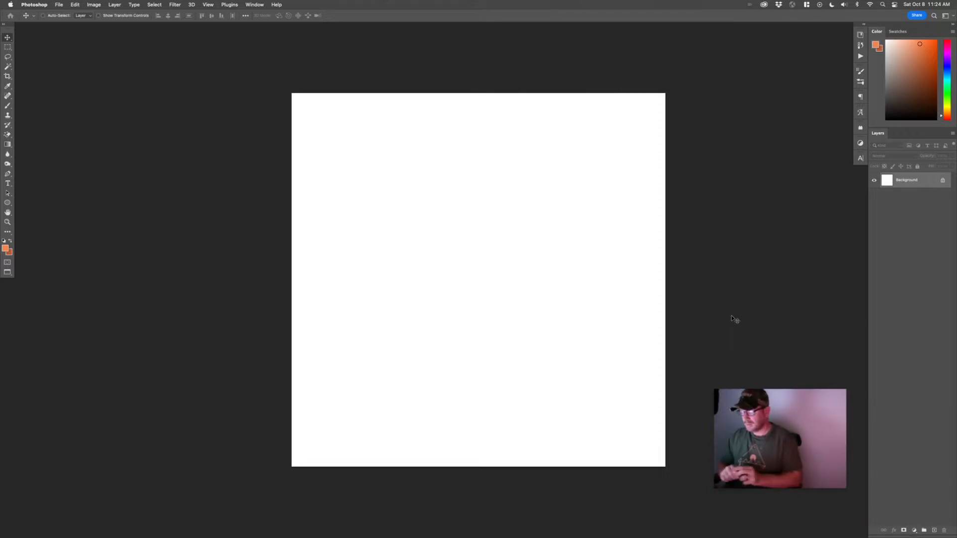
- Activate the Brush tool and try the Kyle's Drawing Box - Happy HB brush with a test stroke, then undo the stroke
key(b)
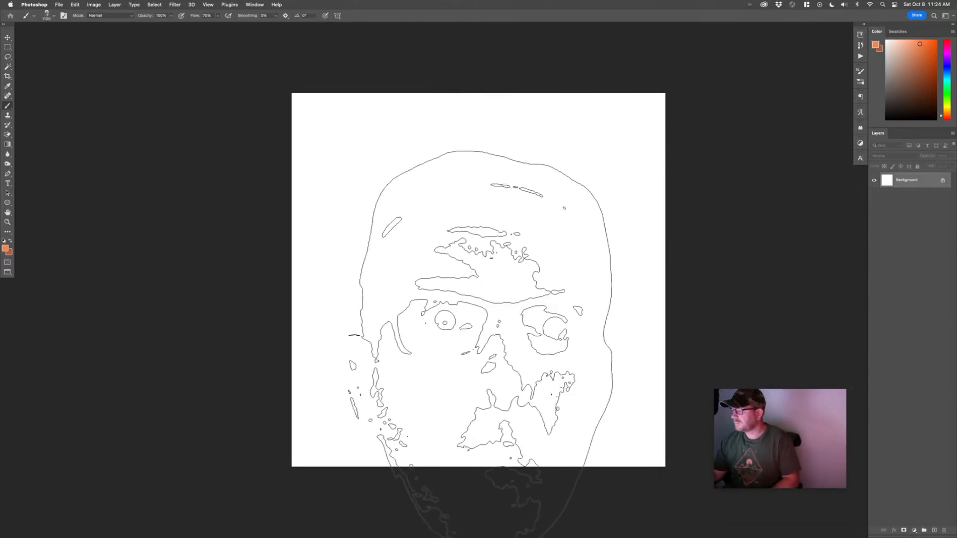
right_click(507, 298)
click(573, 364)
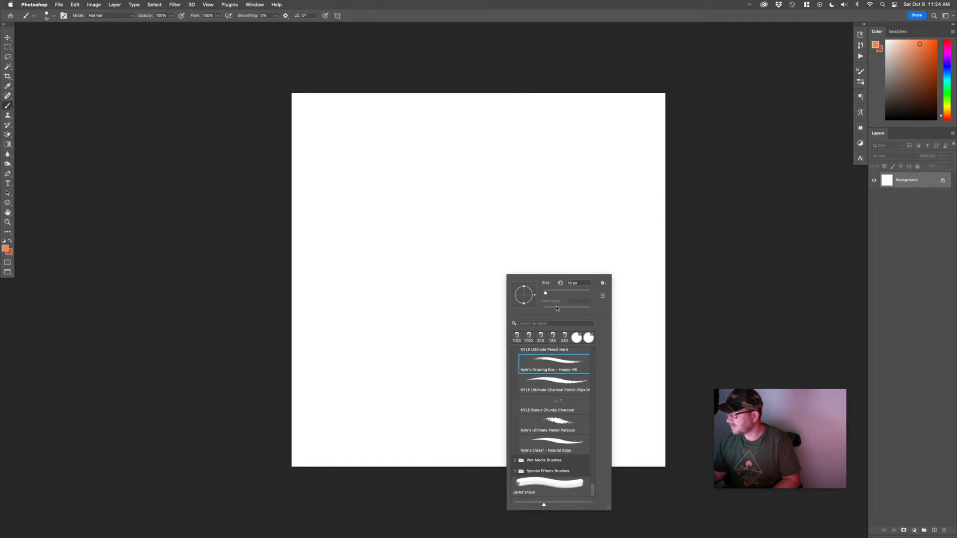
mouse_move(412, 323)
mouse_down()
mouse_move(427, 337)
mouse_move(486, 320)
mouse_up()
key(super+z)
- Set the foreground color to black and choose a small textured charcoal brush, undoing the test stroke
click(887, 119)
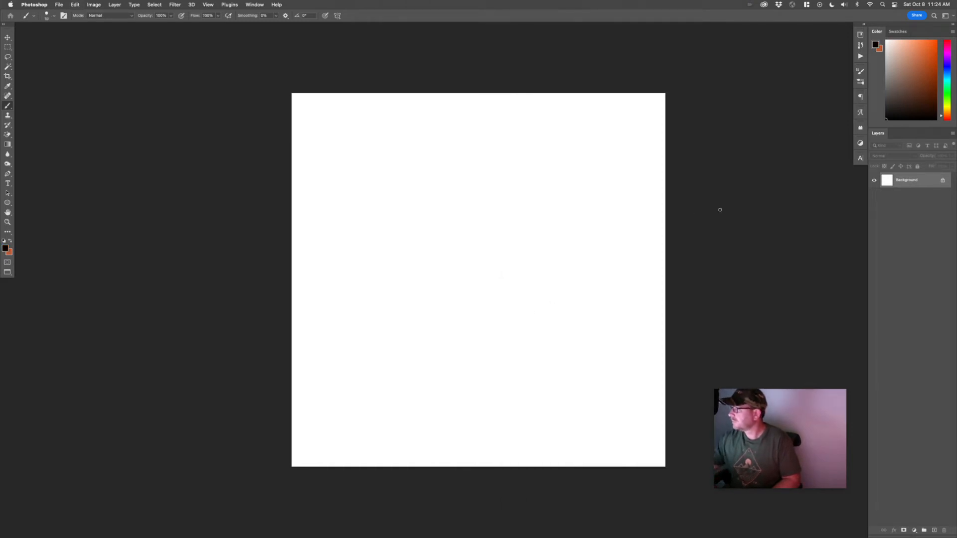
right_click(473, 300)
click(555, 398)
drag(411, 308, 441, 283)
key(super+z)
key([)
key([)
key([)
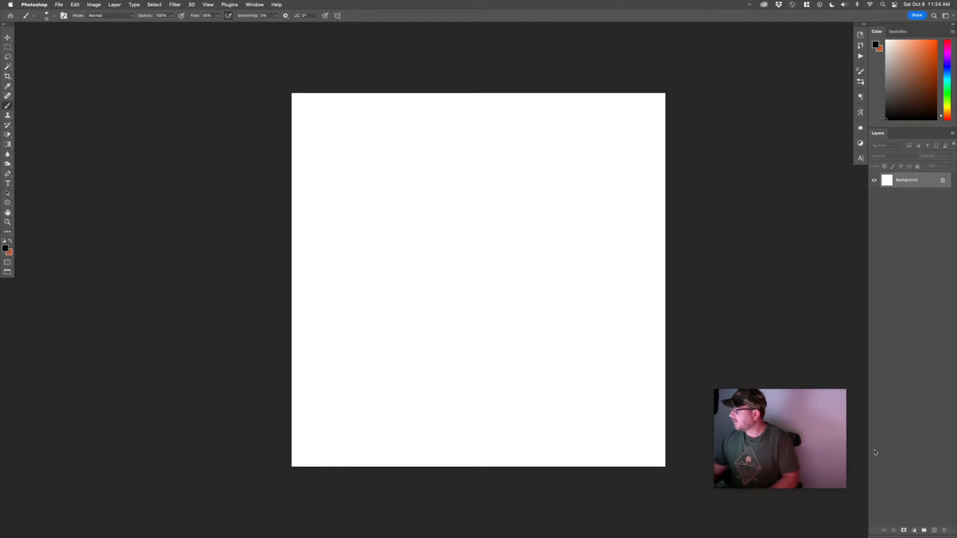
- Add a new layer and sketch a column of three roughly square frames down the canvas's left side
click(935, 531)
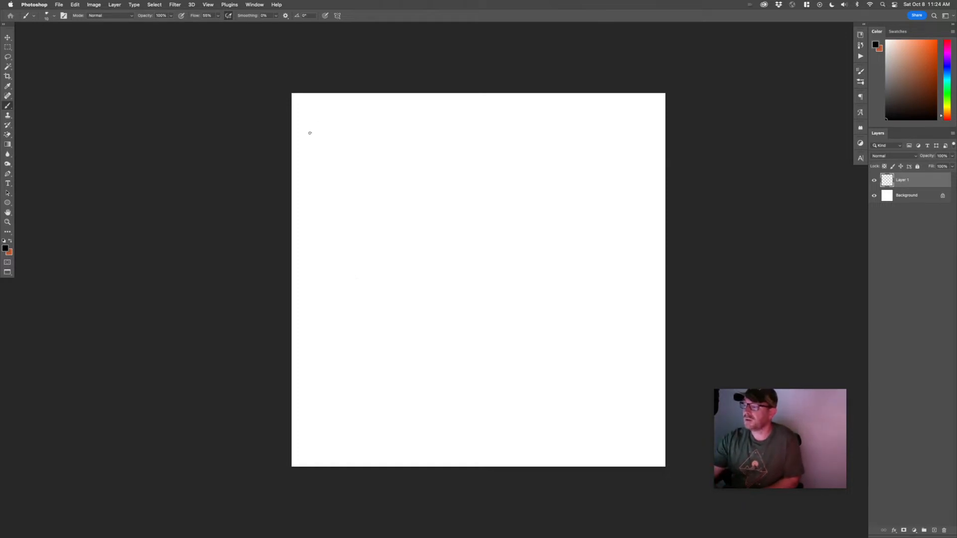
drag(308, 114, 308, 185)
mouse_move(310, 115)
mouse_down()
mouse_move(393, 116)
mouse_move(402, 194)
mouse_up()
drag(311, 194, 402, 196)
mouse_move(311, 239)
mouse_down()
mouse_move(333, 239)
mouse_move(398, 230)
mouse_move(402, 316)
mouse_move(315, 315)
mouse_up()
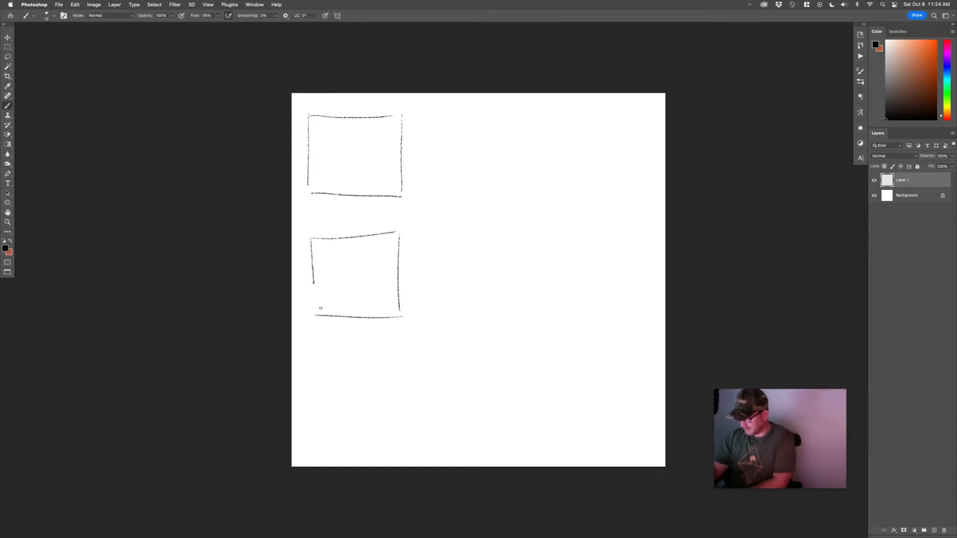
mouse_move(316, 349)
mouse_down()
mouse_move(316, 388)
mouse_move(333, 350)
mouse_move(412, 347)
mouse_move(409, 445)
mouse_move(328, 441)
mouse_up()
- Sketch three roughly square frames down the canvas's right side and a seventh frame in the lower center
mouse_move(575, 114)
mouse_down()
mouse_move(573, 167)
mouse_move(572, 121)
mouse_move(657, 113)
mouse_move(649, 194)
mouse_move(572, 189)
mouse_up()
mouse_move(567, 223)
mouse_down()
mouse_move(565, 305)
mouse_move(649, 225)
mouse_up()
mouse_move(648, 225)
mouse_down()
mouse_move(646, 269)
mouse_move(645, 301)
mouse_up()
drag(556, 306, 661, 303)
drag(566, 352, 564, 428)
mouse_move(567, 352)
mouse_down()
mouse_move(649, 351)
mouse_move(643, 430)
mouse_up()
drag(566, 436, 651, 443)
drag(451, 333, 454, 416)
mouse_move(455, 328)
mouse_down()
mouse_move(540, 329)
mouse_move(538, 419)
mouse_move(456, 418)
mouse_up()
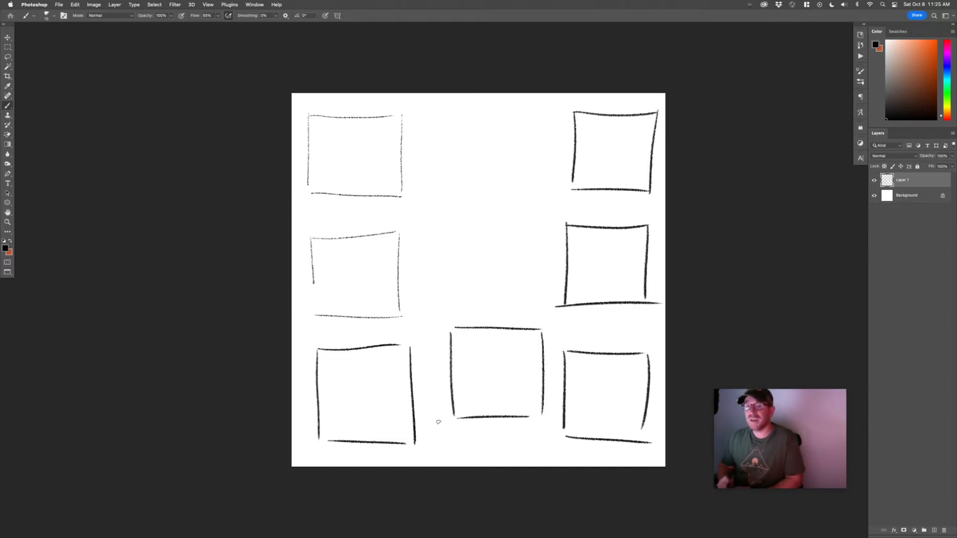
- Sketch three long title placeholder lines at the canvas's upper center and two shorter lines beneath them
mouse_move(431, 134)
mouse_down()
mouse_move(545, 124)
mouse_move(468, 145)
mouse_move(552, 141)
mouse_up()
drag(436, 164, 545, 160)
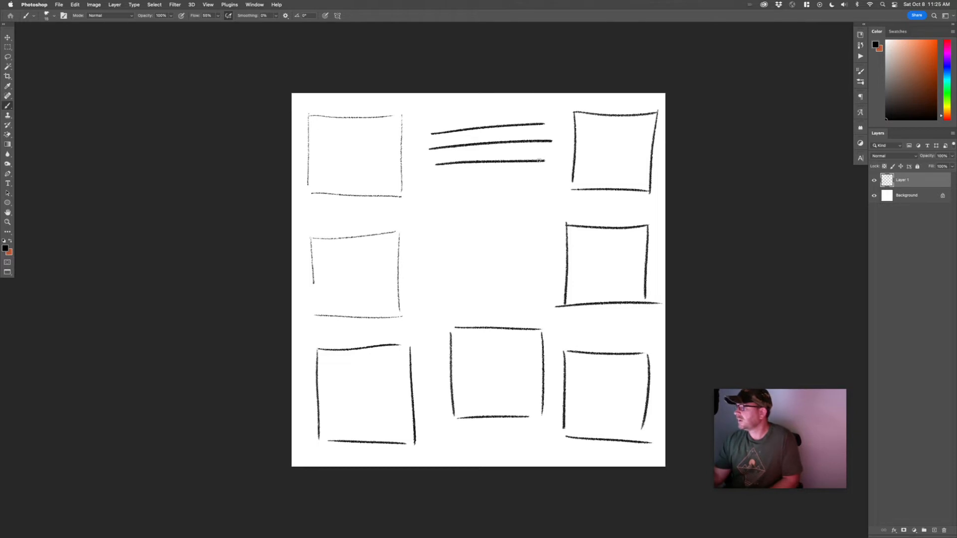
drag(467, 190, 509, 189)
drag(442, 212, 531, 210)
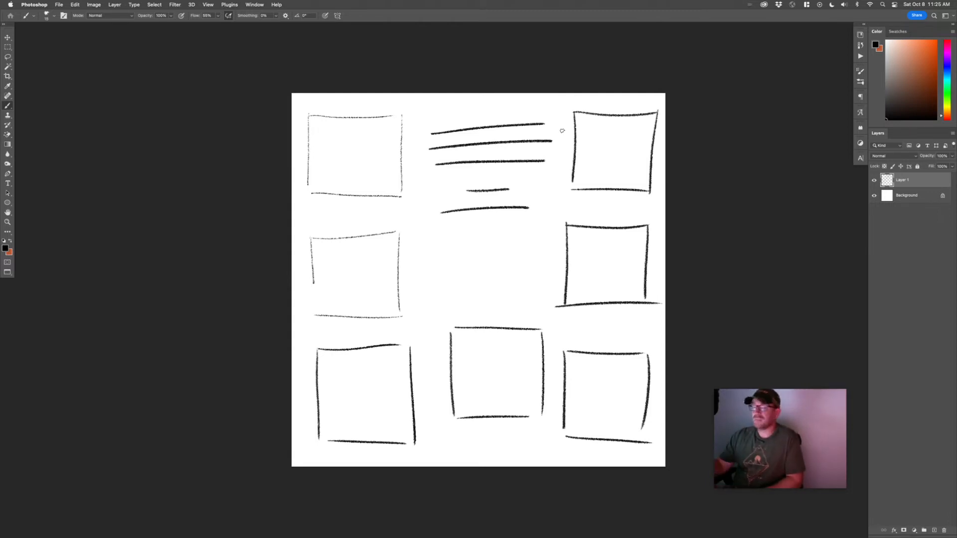
- Rename the sketch layer to sketch1 and hide it
double_click(902, 184)
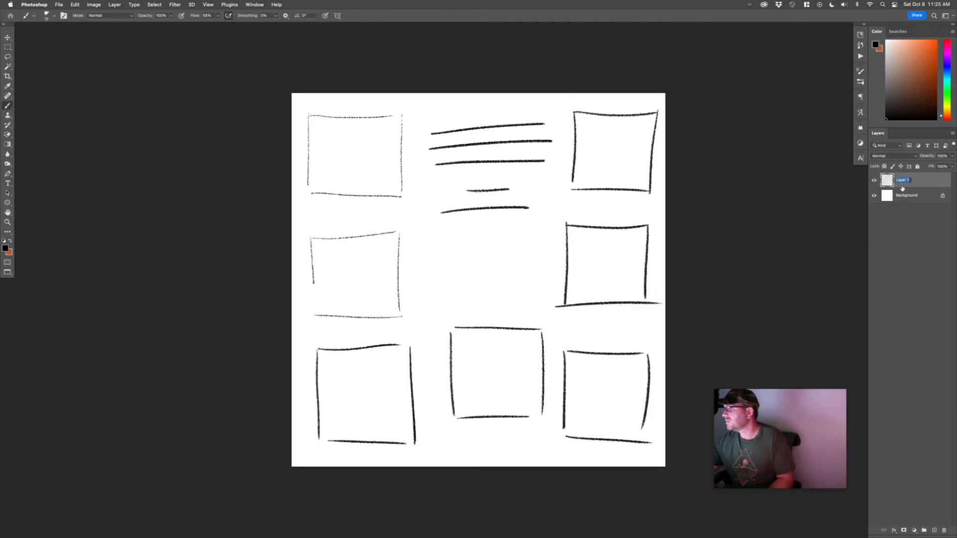
text(sketch)
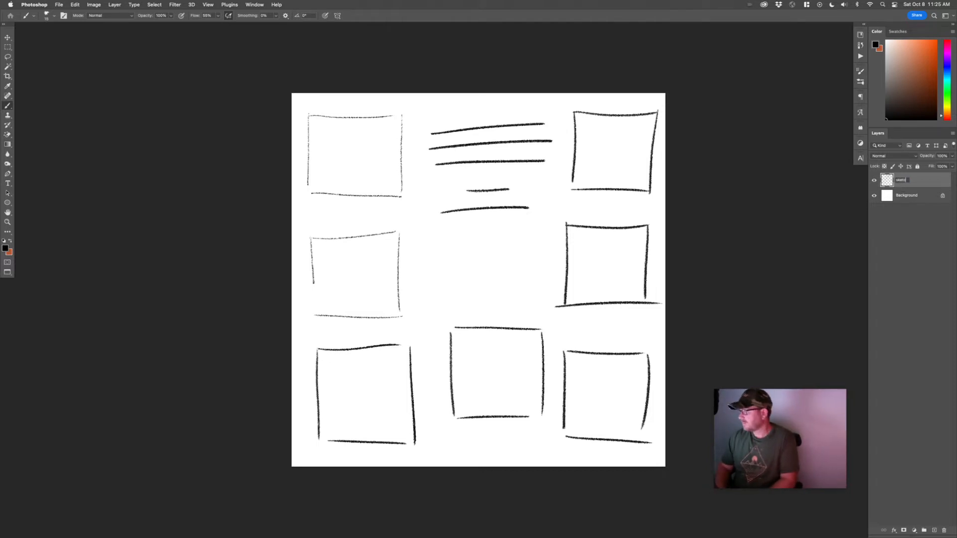
text(1)
key(Return)
click(874, 181)
- Add a new layer and sketch seven slightly curved diagonal lines across the canvas, rising from lower left to upper right
click(936, 532)
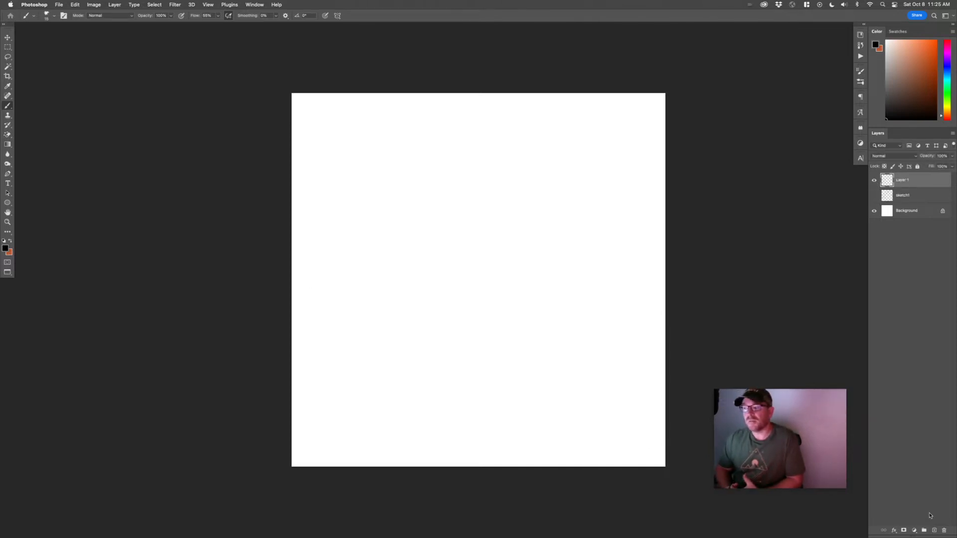
drag(278, 248, 443, 79)
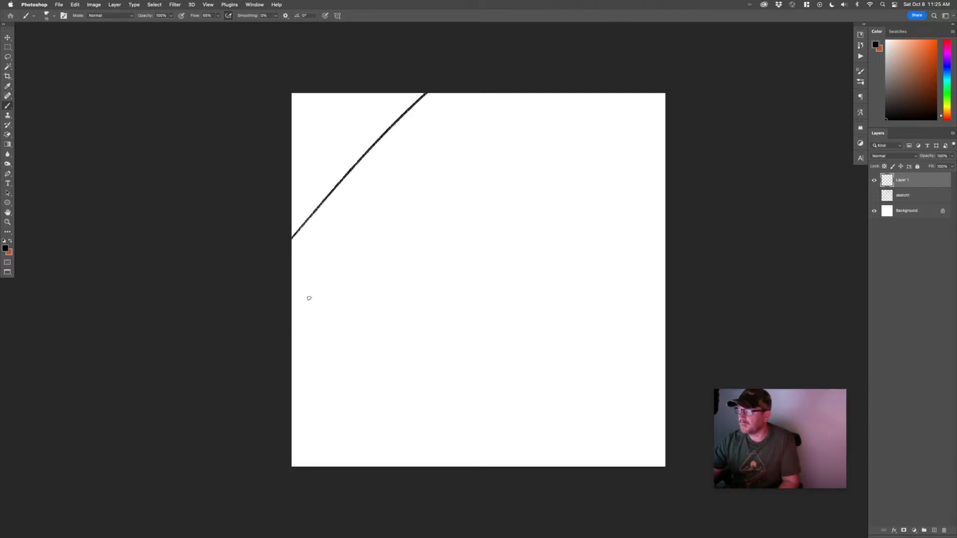
mouse_move(282, 321)
mouse_down()
mouse_move(398, 179)
mouse_move(504, 75)
mouse_up()
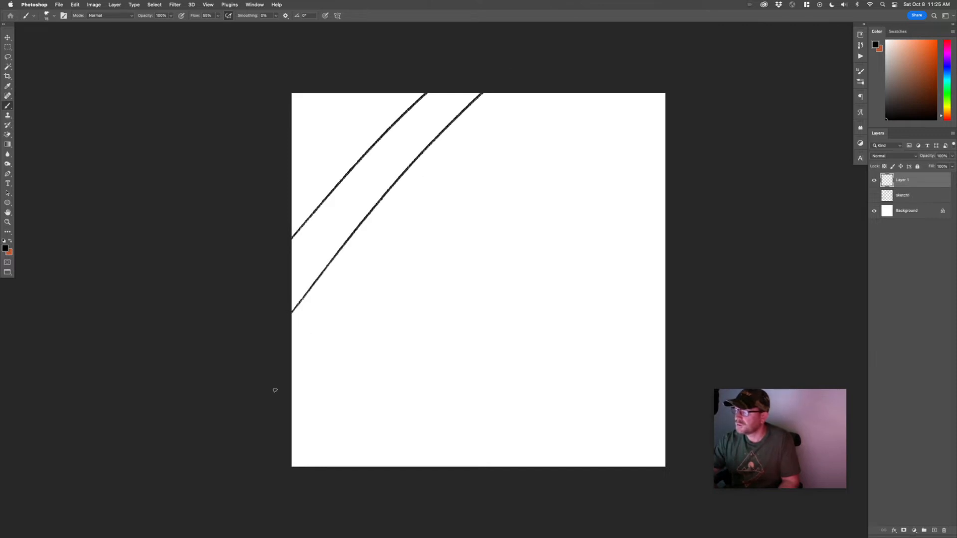
drag(275, 390, 565, 74)
mouse_move(294, 471)
mouse_down()
mouse_move(428, 282)
mouse_move(616, 75)
mouse_up()
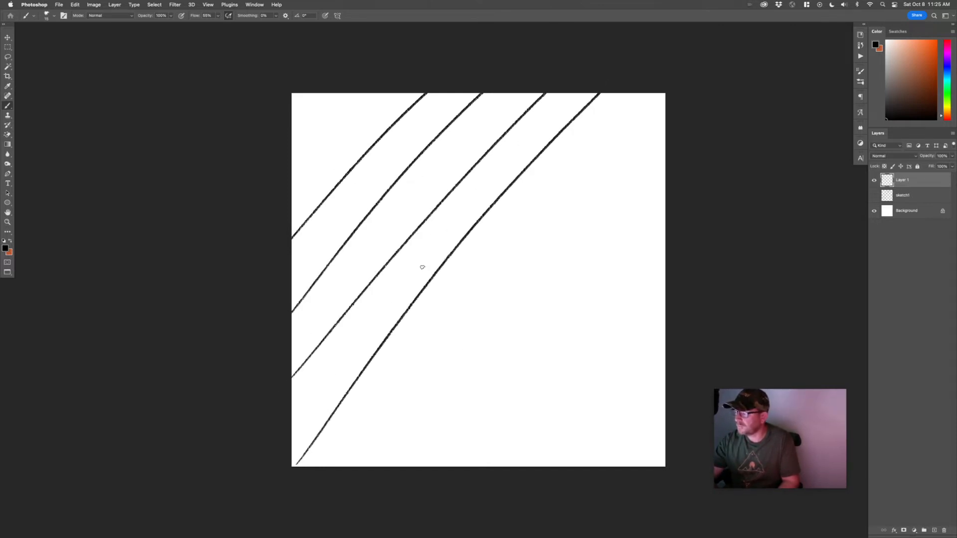
drag(359, 472, 688, 85)
drag(452, 472, 671, 202)
drag(528, 471, 671, 297)
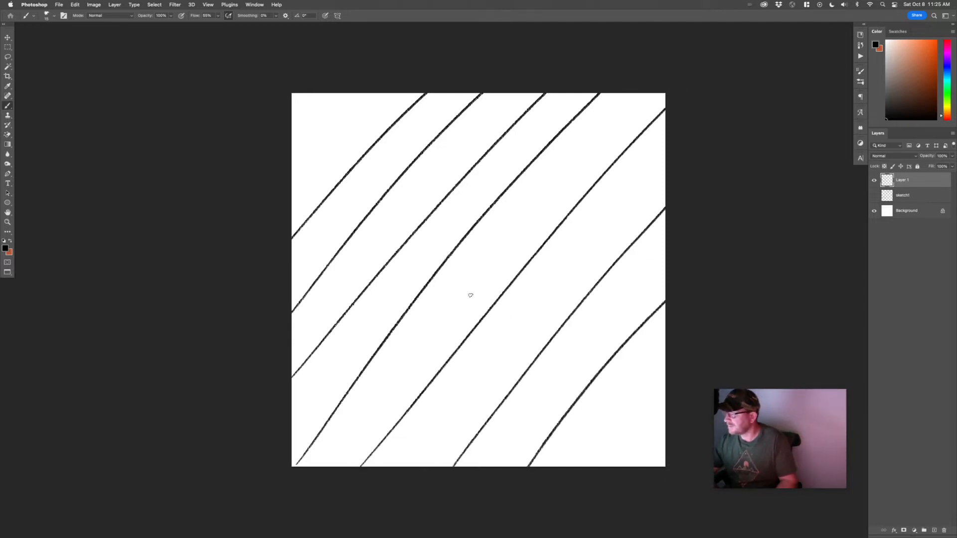
- Number the diagonal bands 1 to 7 by hand and sketch four text placeholder lines in the canvas's lower-right corner
drag(336, 140, 337, 148)
mouse_move(359, 183)
mouse_down()
mouse_move(395, 229)
mouse_move(429, 256)
mouse_up()
drag(426, 250, 427, 262)
drag(516, 324, 514, 332)
mouse_move(555, 368)
mouse_down()
mouse_move(560, 381)
mouse_move(649, 406)
mouse_up()
drag(582, 422, 649, 418)
drag(598, 444, 626, 452)
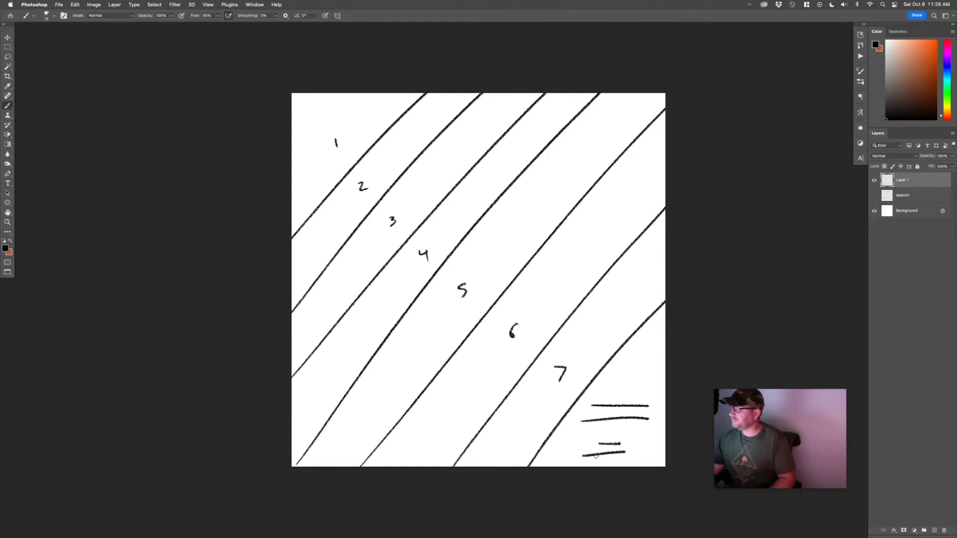
- Hide the diagonal-band sketch and, on a new layer, sketch six sweeping intersecting curves that divide the canvas into large regions
click(874, 180)
click(935, 531)
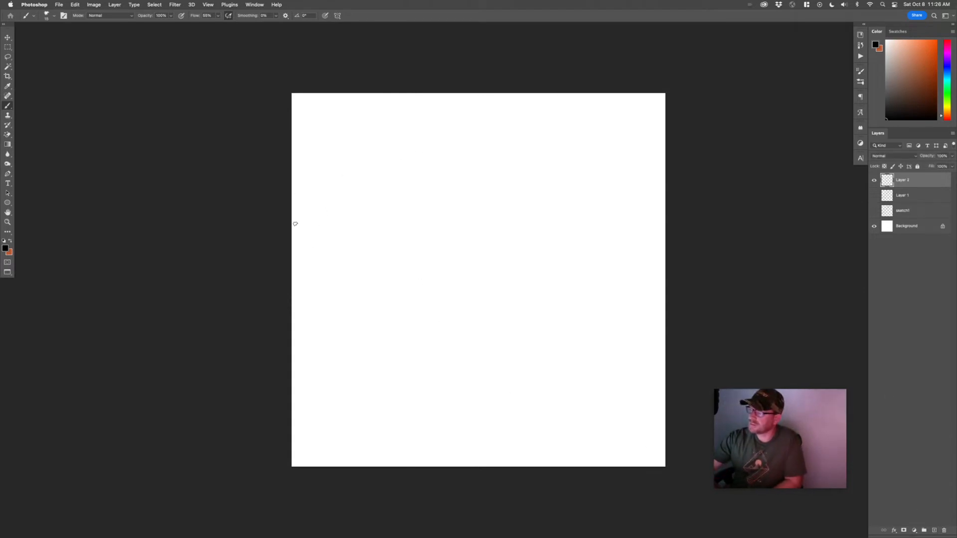
mouse_move(288, 250)
mouse_down()
mouse_move(305, 329)
mouse_move(397, 453)
mouse_move(471, 472)
mouse_up()
mouse_move(325, 370)
mouse_down()
mouse_move(334, 343)
mouse_move(463, 244)
mouse_move(688, 259)
mouse_up()
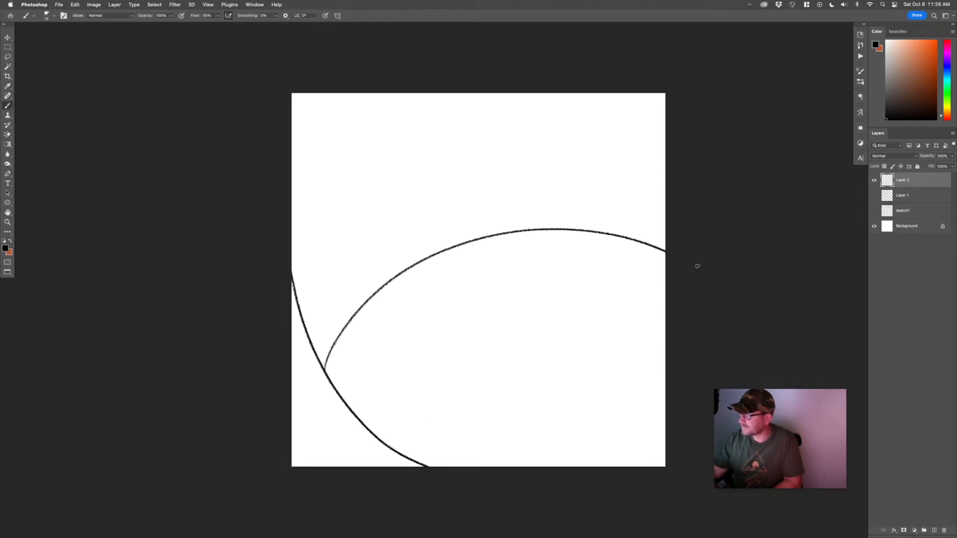
mouse_move(489, 239)
mouse_down()
mouse_move(535, 362)
mouse_move(491, 490)
mouse_up()
drag(535, 373, 679, 368)
drag(528, 229, 670, 133)
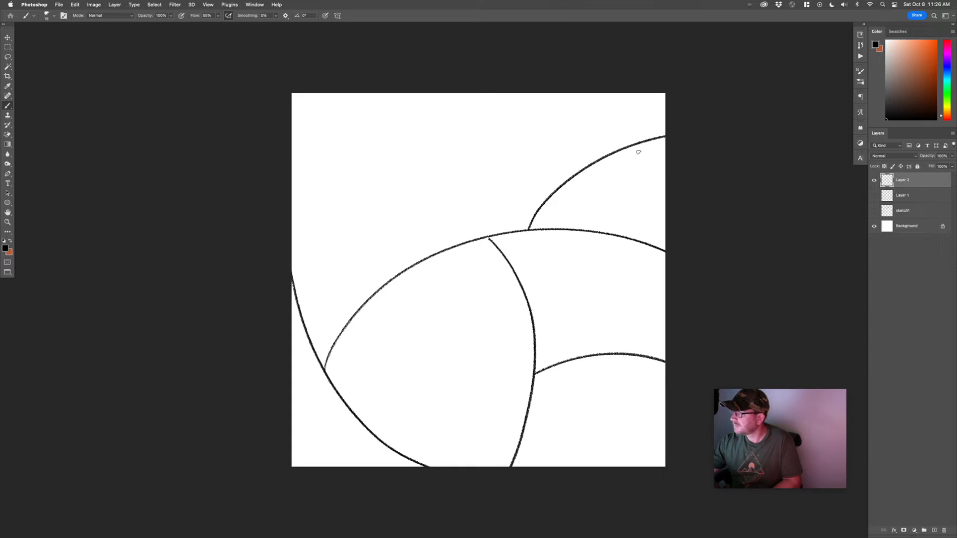
mouse_move(553, 190)
mouse_down()
mouse_move(519, 143)
mouse_move(385, 91)
mouse_up()
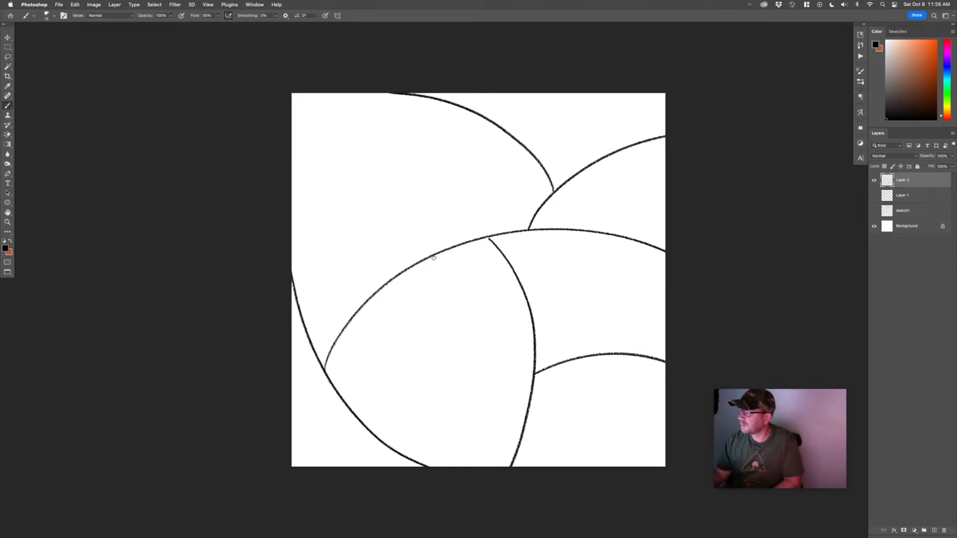
- Number the curved regions 1 to 6 by hand, sketch one more arc to close off the upper-center region, and number it 7
drag(328, 424, 328, 433)
drag(440, 368, 450, 377)
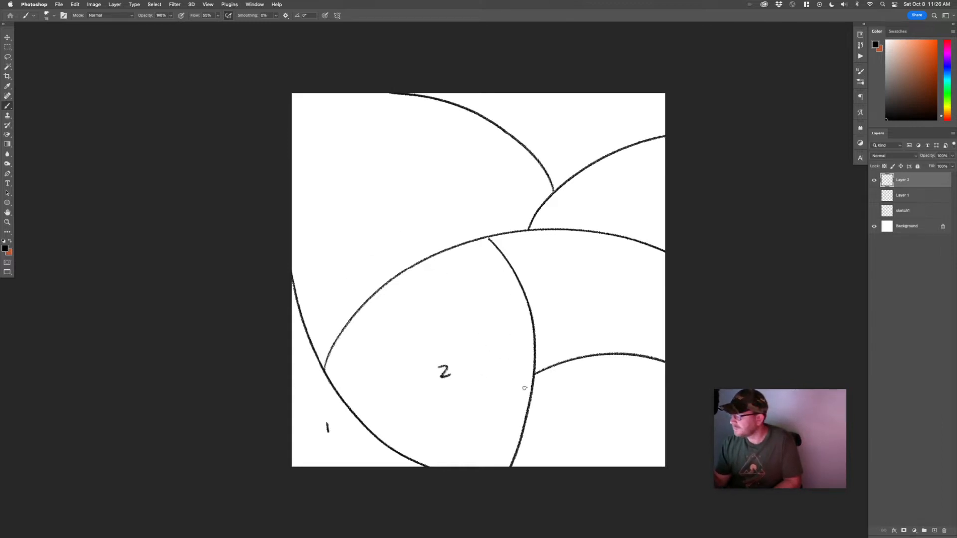
drag(596, 405, 599, 416)
drag(579, 297, 588, 305)
drag(585, 298, 583, 310)
mouse_move(618, 193)
mouse_down()
mouse_move(627, 193)
mouse_move(612, 206)
mouse_up()
drag(575, 112, 569, 126)
mouse_move(384, 283)
mouse_down()
mouse_move(410, 168)
mouse_move(468, 110)
mouse_up()
drag(471, 182, 479, 191)
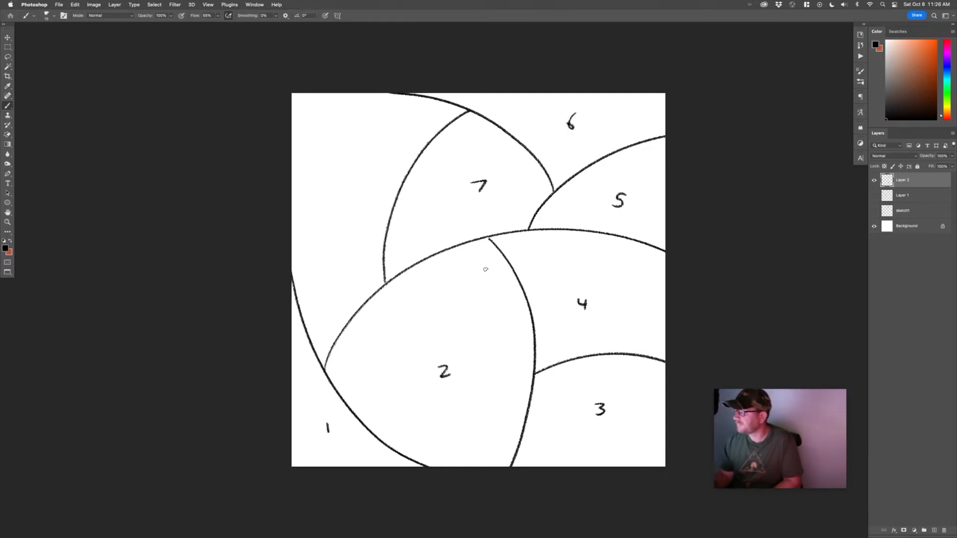
- Sketch five slightly slanted text placeholder lines in the canvas's upper-left region
drag(308, 143, 400, 134)
drag(314, 165, 403, 149)
drag(310, 189, 389, 177)
drag(320, 207, 364, 199)
drag(320, 227, 372, 216)
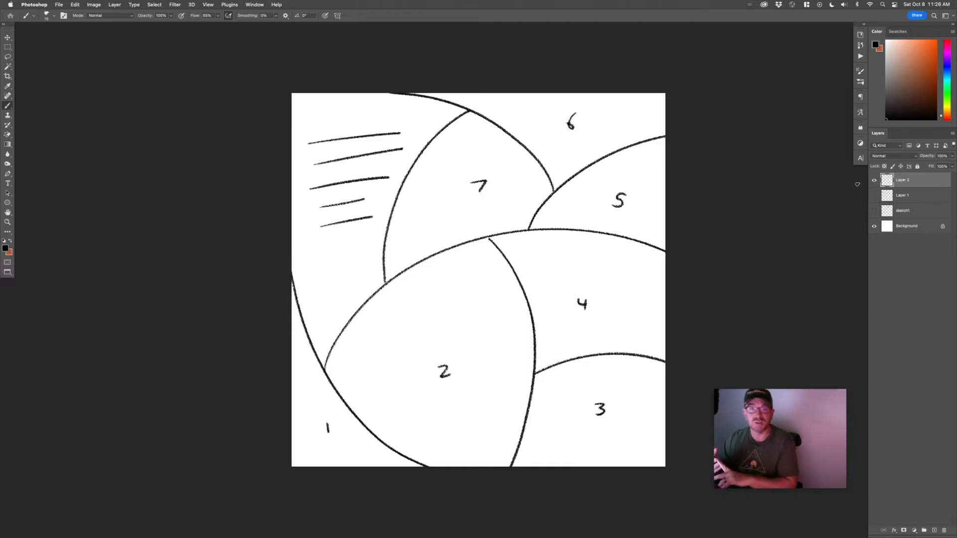
- Hide the curved layout sketch, show the sketch1 layer, reduce its opacity to 20% and lock it
click(874, 180)
click(875, 211)
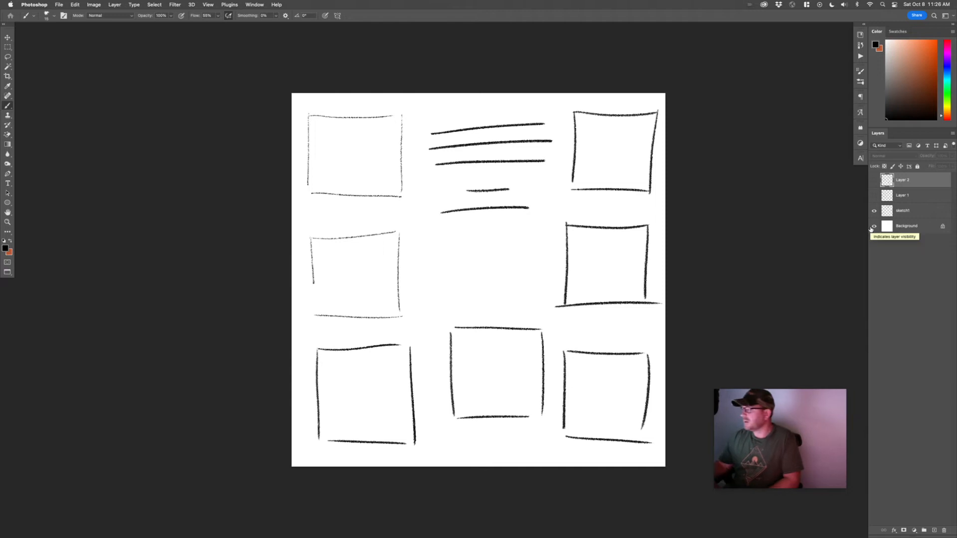
click(900, 212)
key(v)
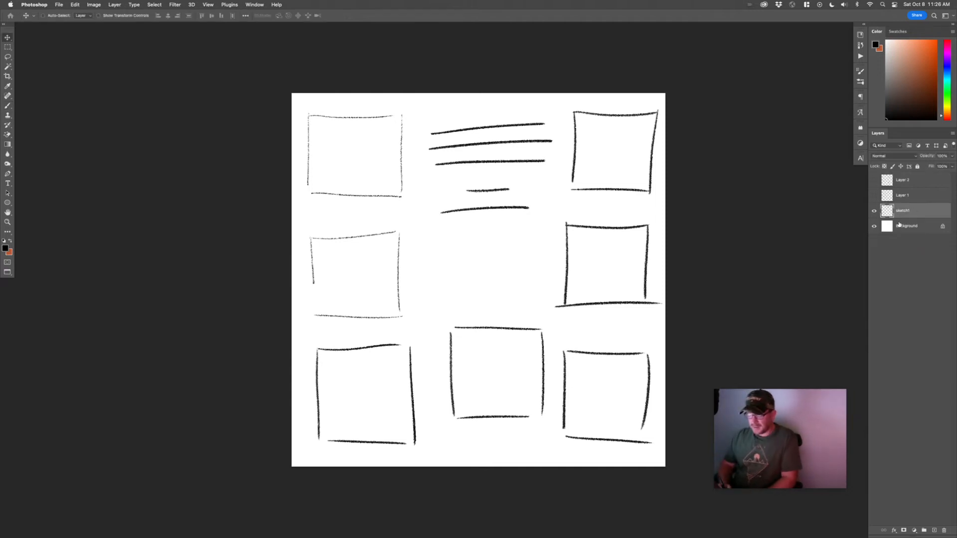
key(2)
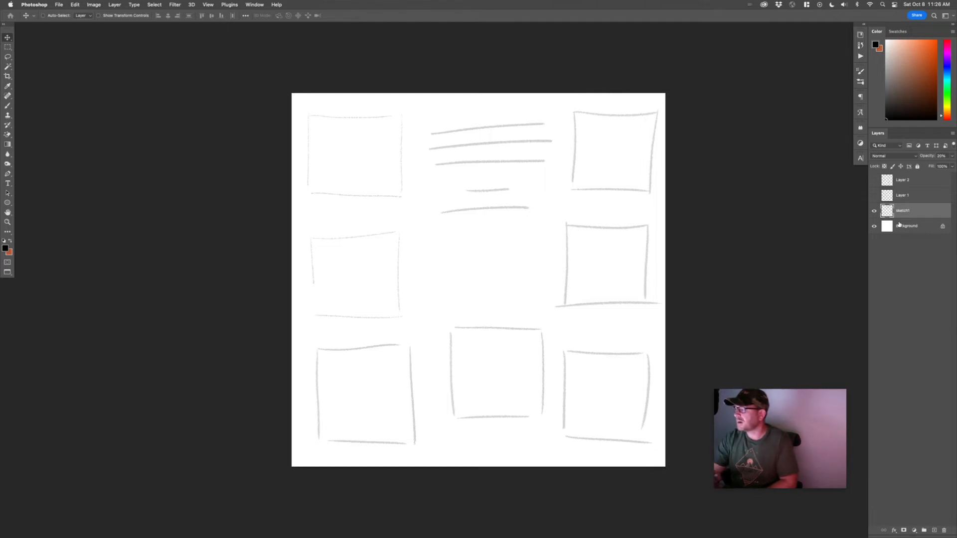
click(918, 167)
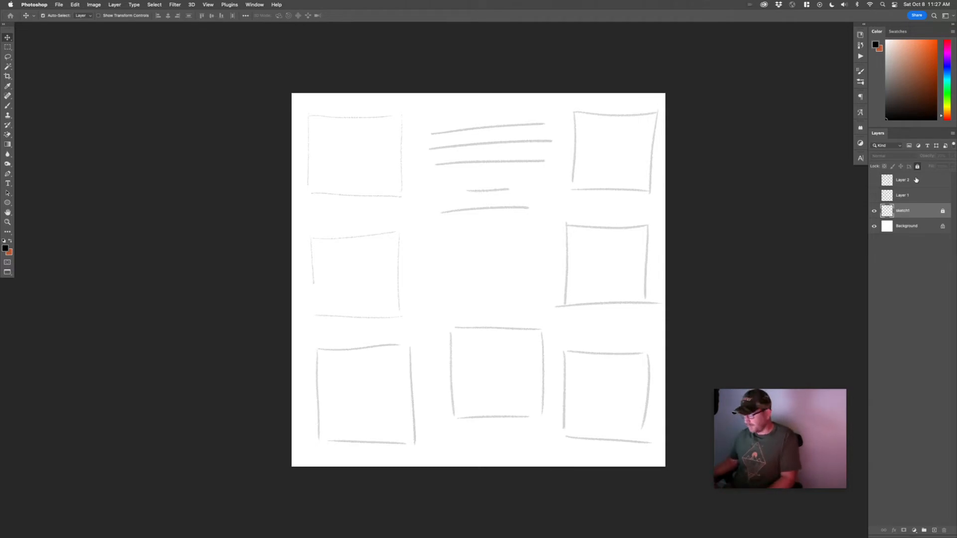
- Check the master-file instructions in the Chrome project document, return to Photoshop, and show the rulers in pixels
key(super+Tab)
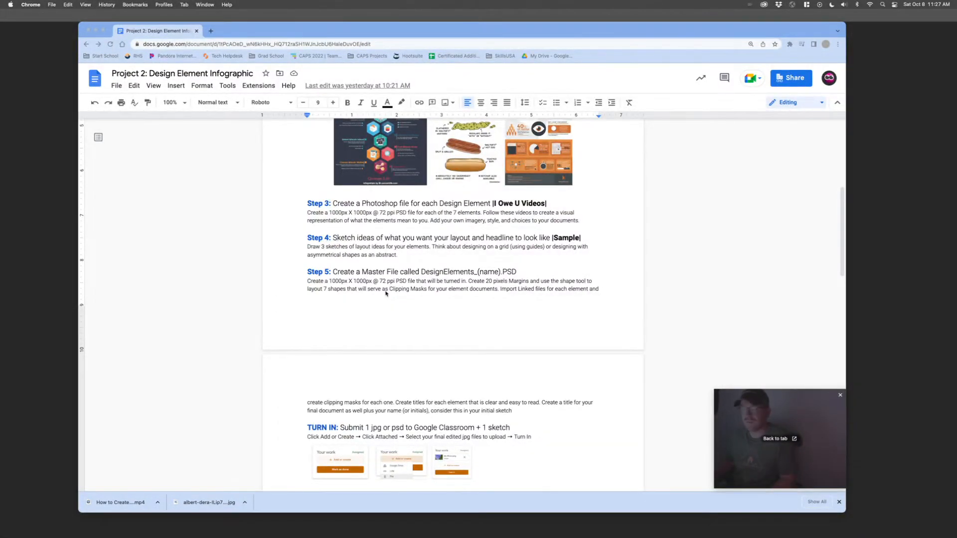
key(super+Tab)
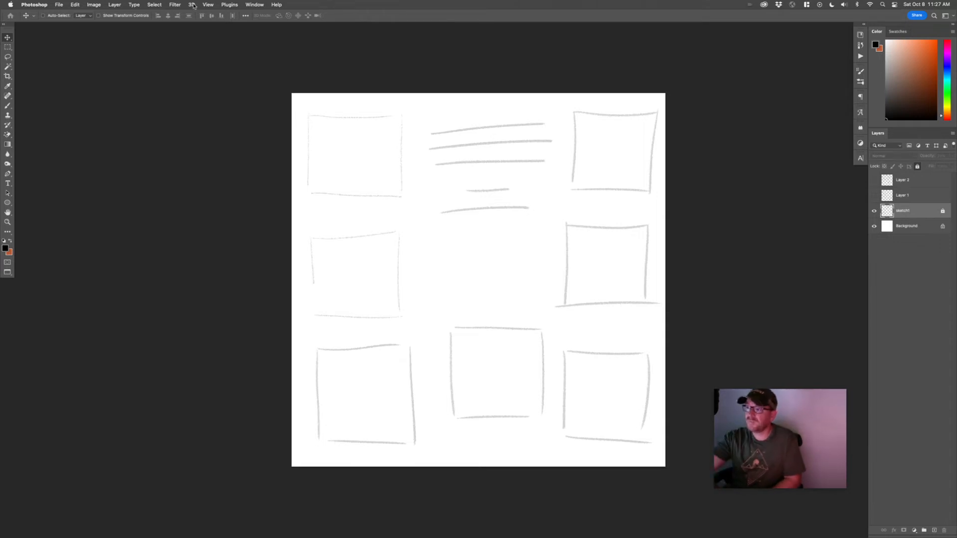
click(208, 4)
click(241, 164)
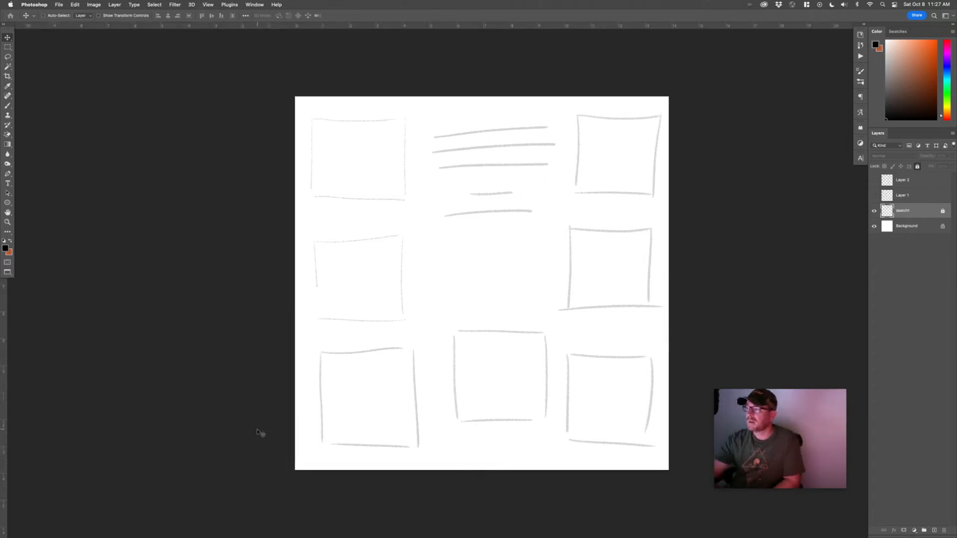
right_click(442, 27)
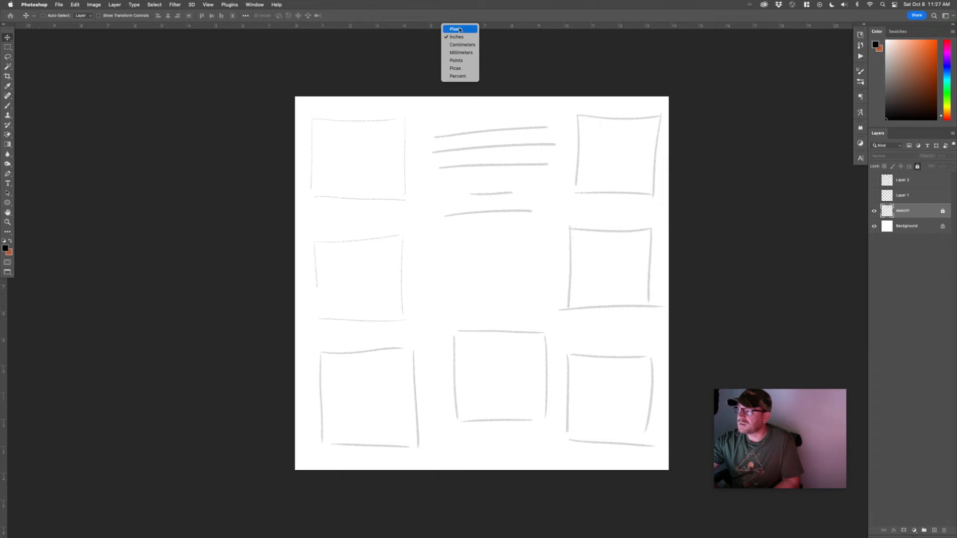
click(462, 29)
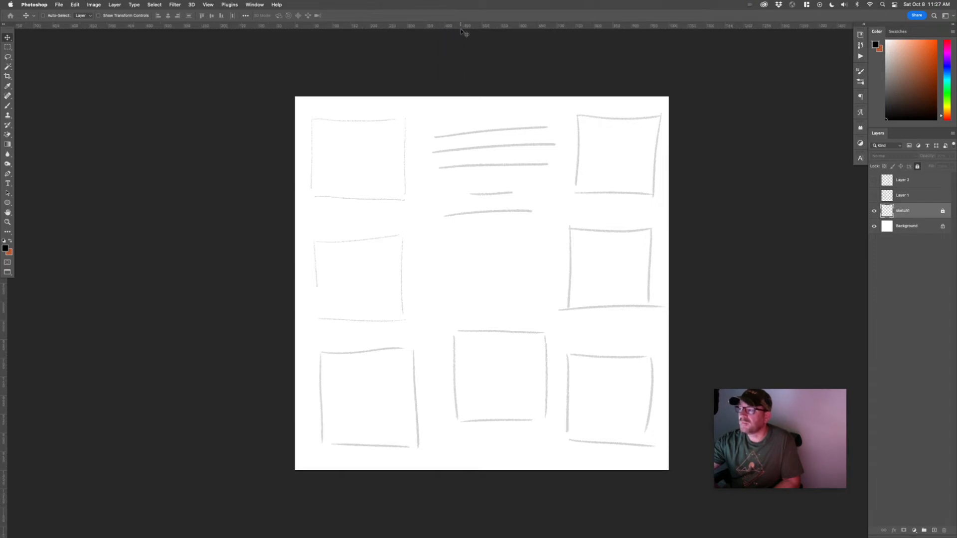
- Place two horizontal and two vertical guides as 20-pixel margins inside the four canvas edges
drag(339, 27, 349, 103)
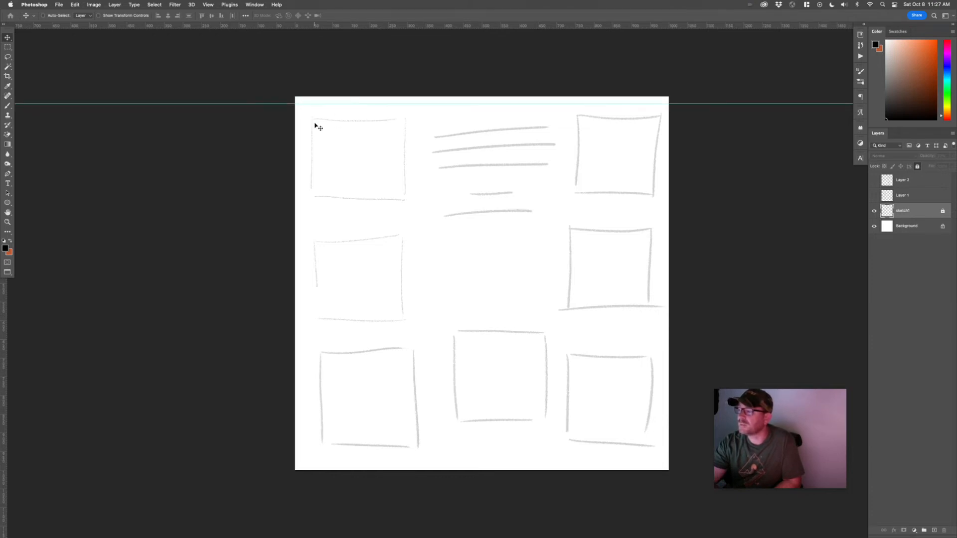
drag(11, 306, 303, 247)
drag(475, 30, 482, 462)
drag(9, 419, 662, 322)
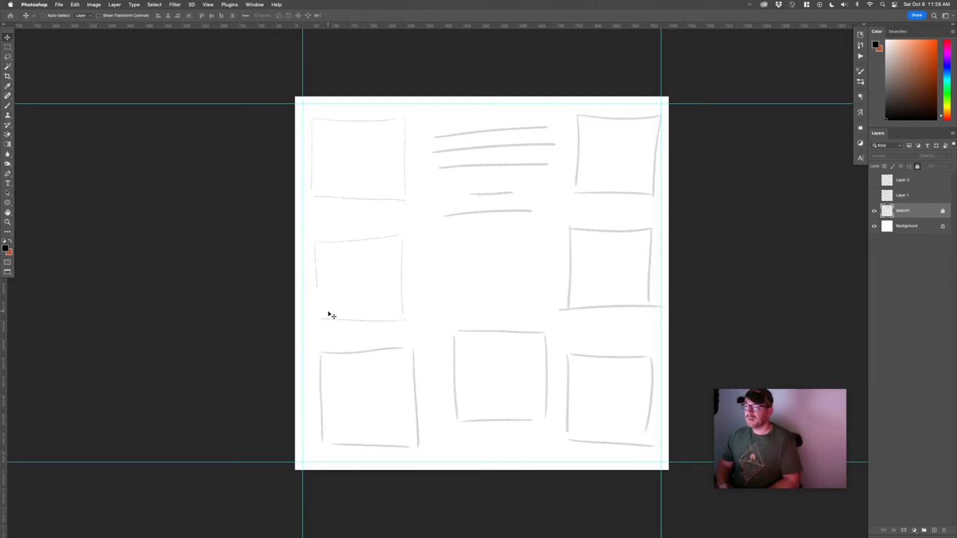
- Draw a black square about 273 px wide from the upper-left margin corner with the Rectangle tool and rename its layer Color
click(8, 202)
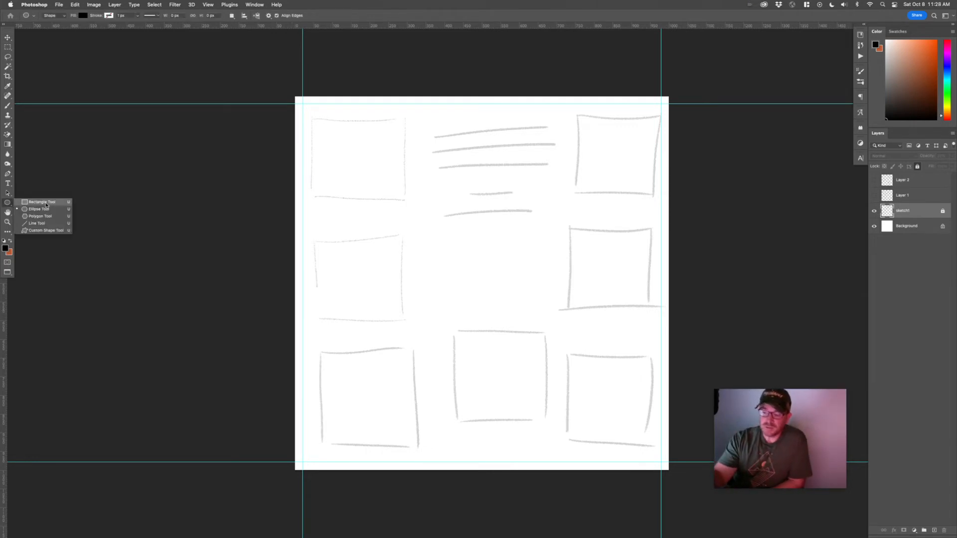
click(46, 203)
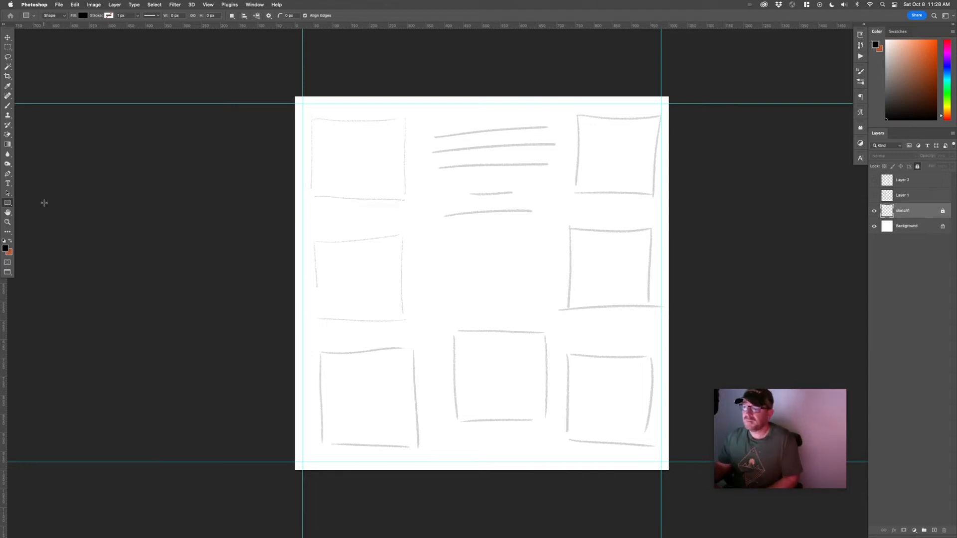
drag(302, 104, 405, 206)
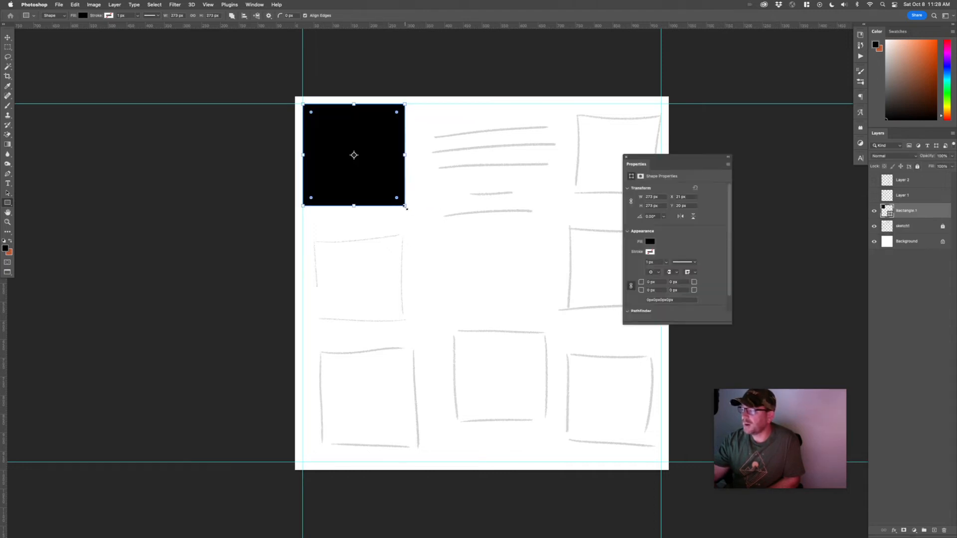
click(626, 157)
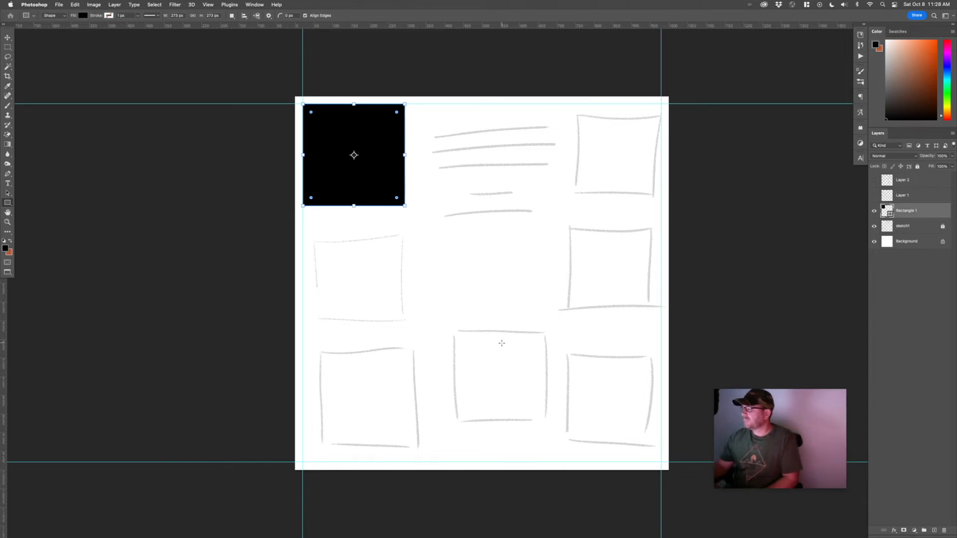
double_click(905, 212)
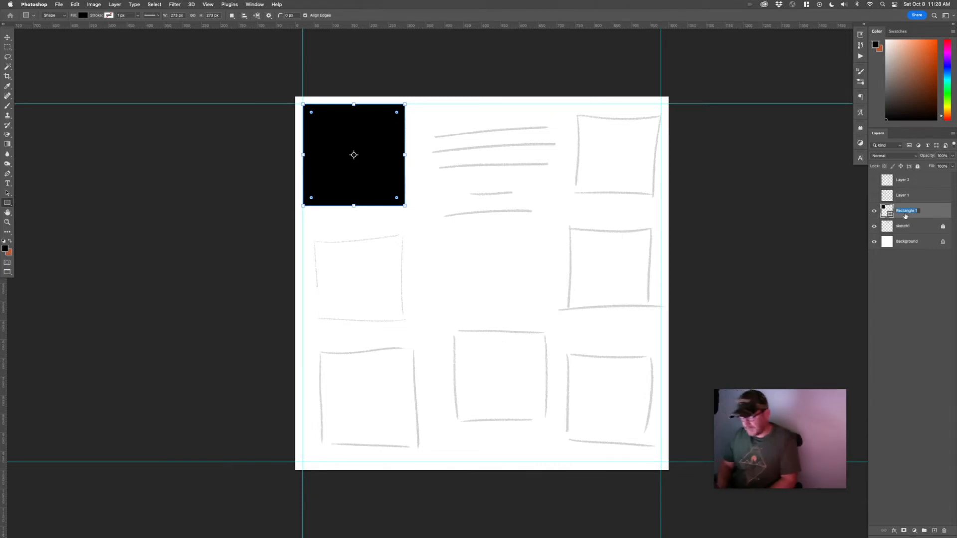
text(c)
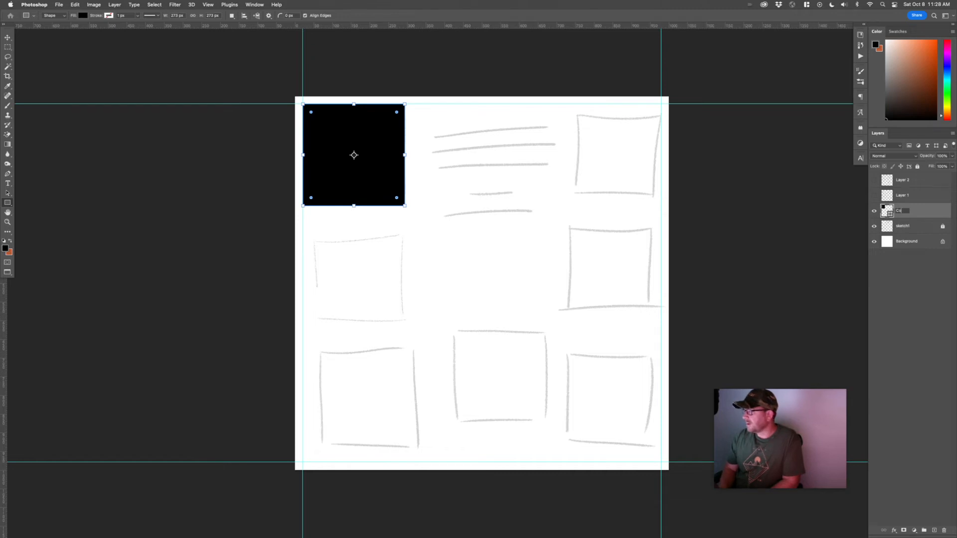
key(Return)
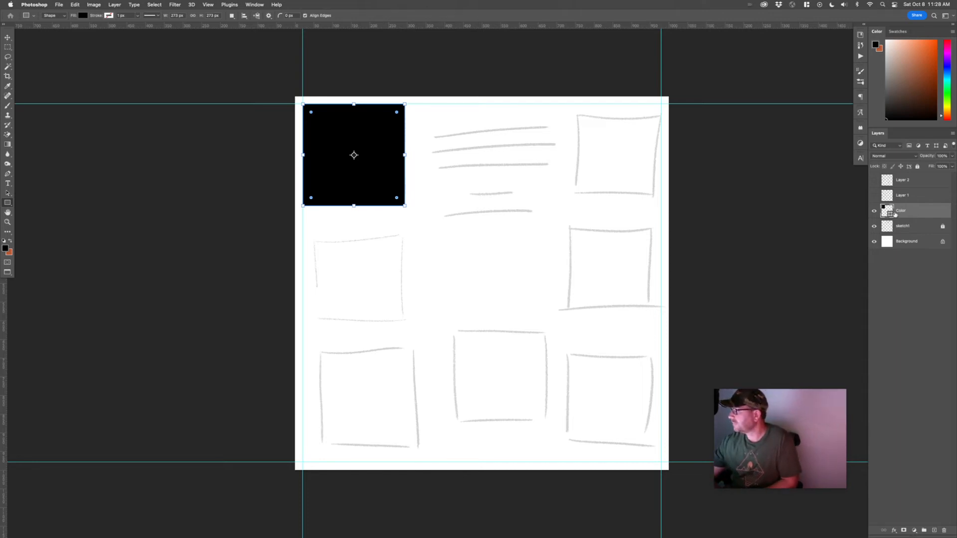
click(59, 5)
mouse_move(102, 173)
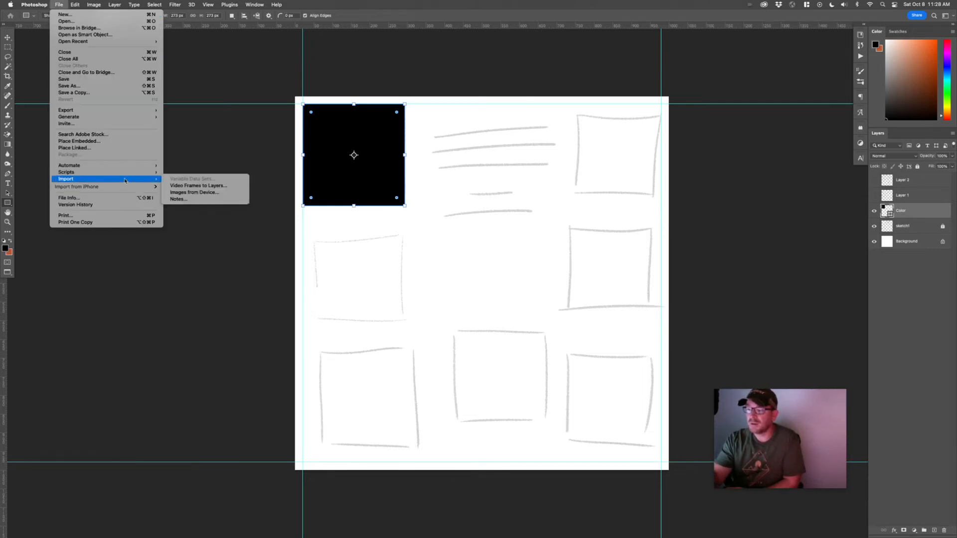
mouse_move(148, 113)
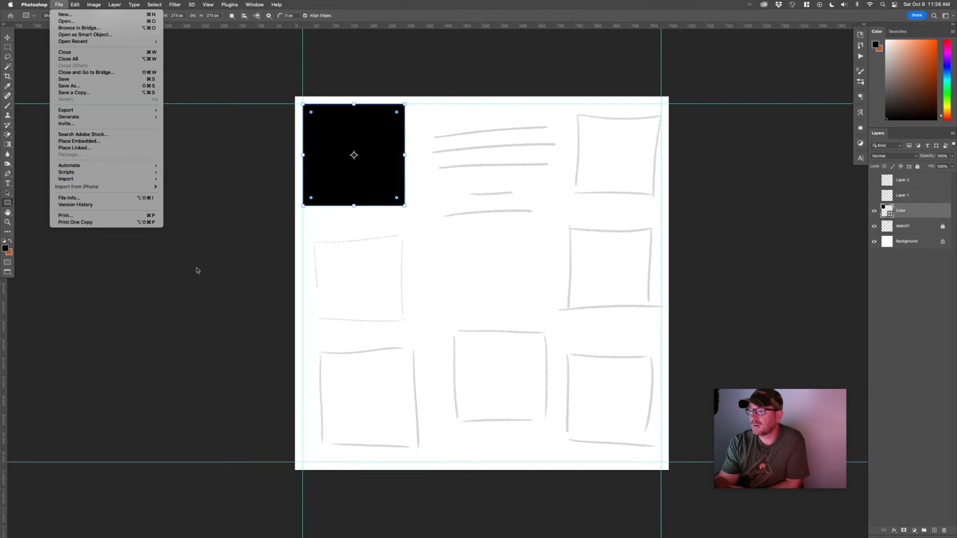
click(203, 289)
- Place DesignElement_Color.psd as an embedded file directly above the Color layer at its full size
click(7, 37)
click(59, 4)
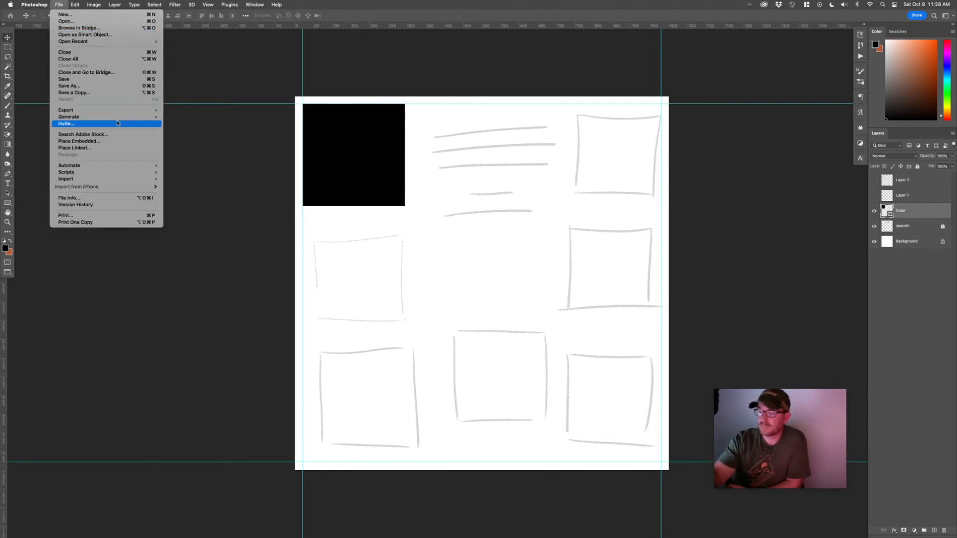
click(132, 142)
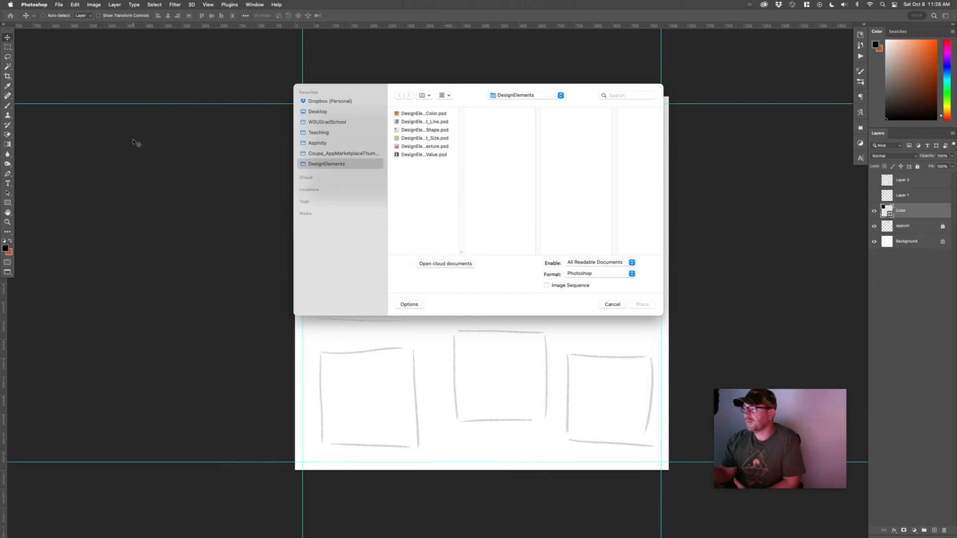
click(447, 114)
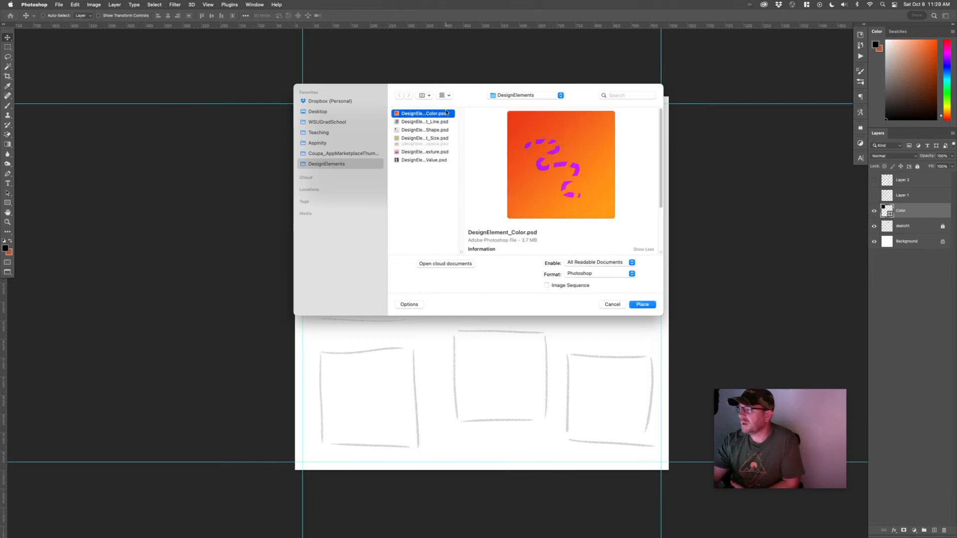
click(643, 305)
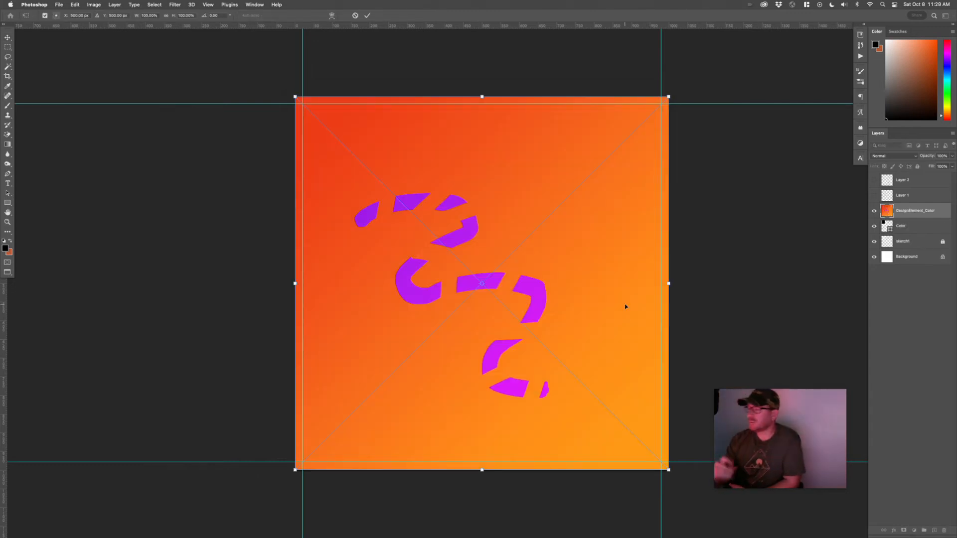
key(Return)
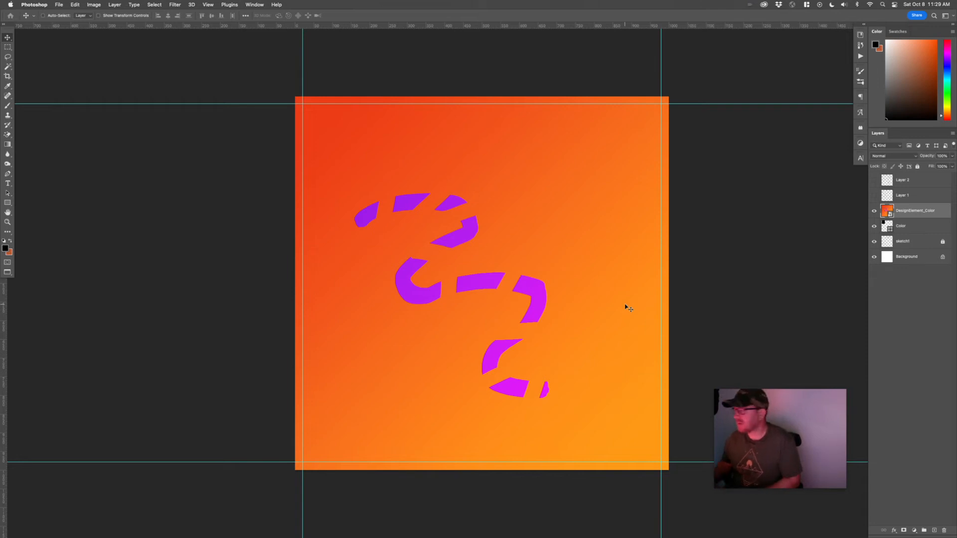
- Create a clipping mask that clips the DesignElement_Color layer to the Color square
right_click(938, 213)
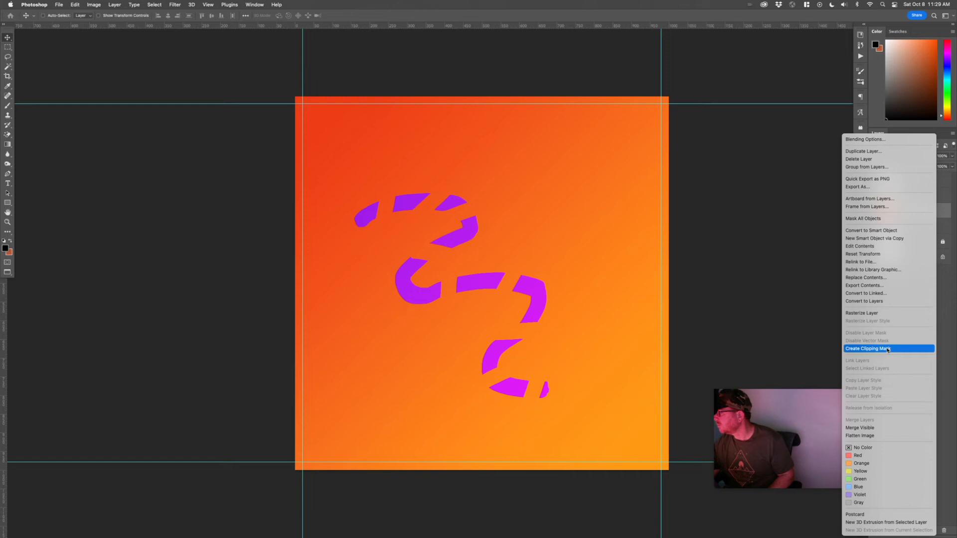
click(945, 300)
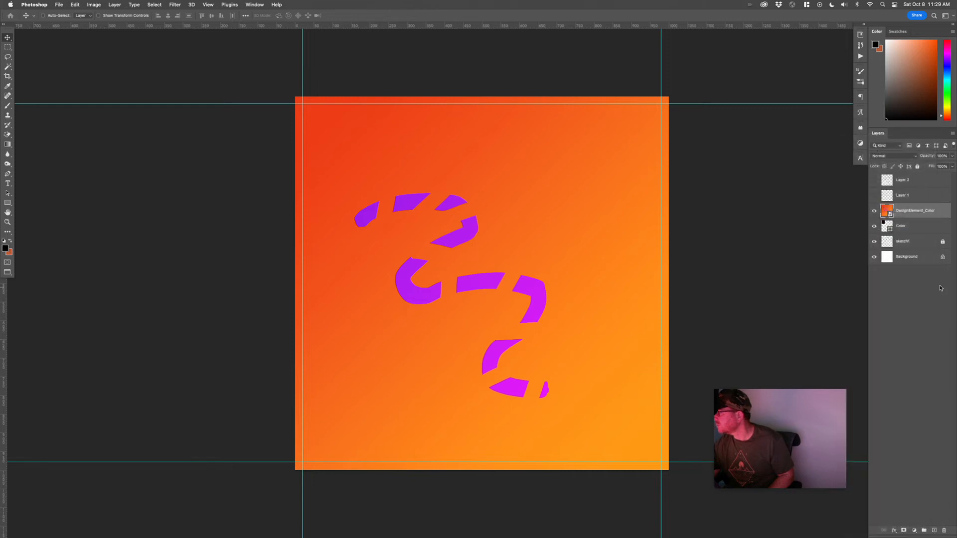
right_click(930, 213)
click(896, 349)
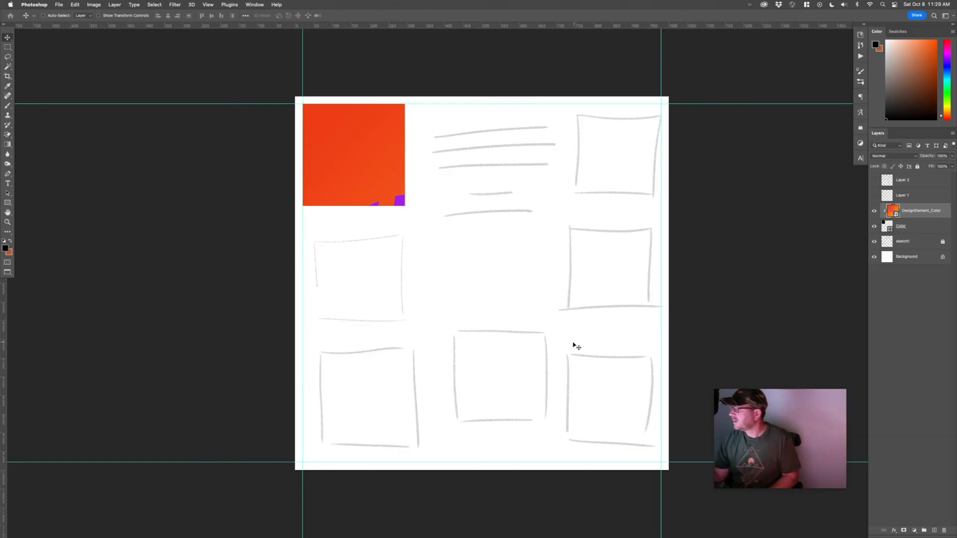
- Scale down the DesignElement_Color artwork and position it so the purple dashed swirl fits inside the Color square
drag(576, 346, 397, 210)
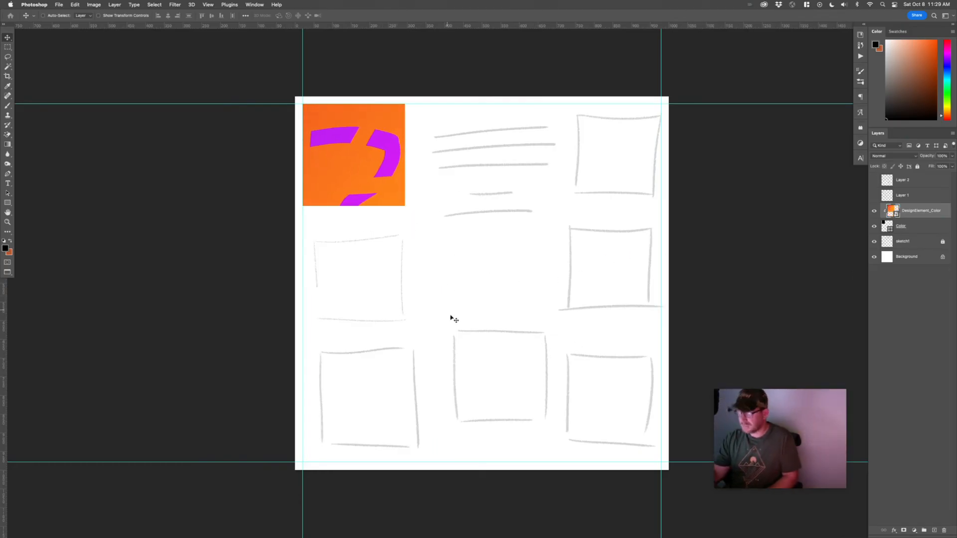
key(ctrl+t)
drag(523, 323, 364, 160)
drag(307, 119, 414, 216)
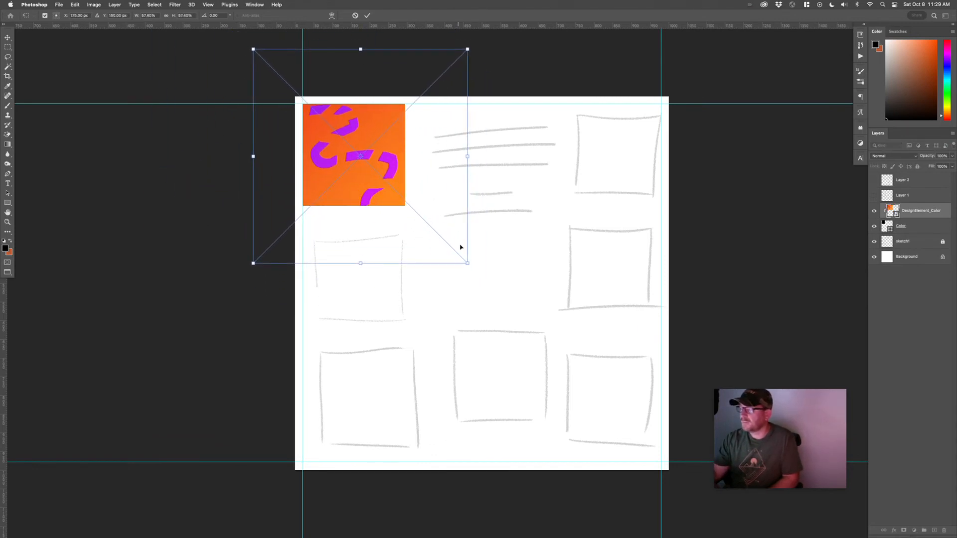
drag(469, 264, 413, 203)
drag(372, 163, 398, 185)
key(Return)
- Try moving the Color square beneath its clipped artwork and undo the move
click(912, 226)
drag(373, 165, 389, 178)
key(super+z)
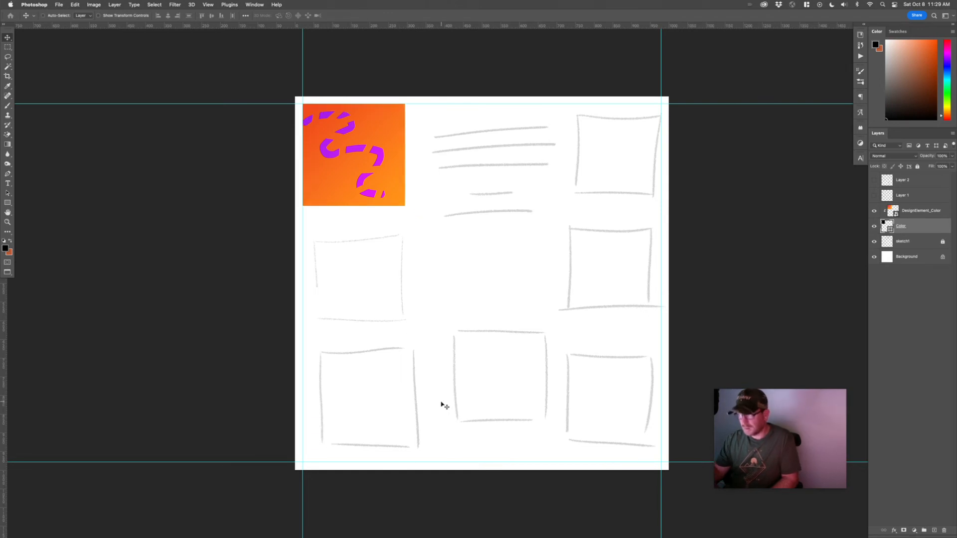
- Select the DesignElement_Color layer and shift its artwork slightly within the Color square
click(918, 213)
drag(376, 182, 370, 176)
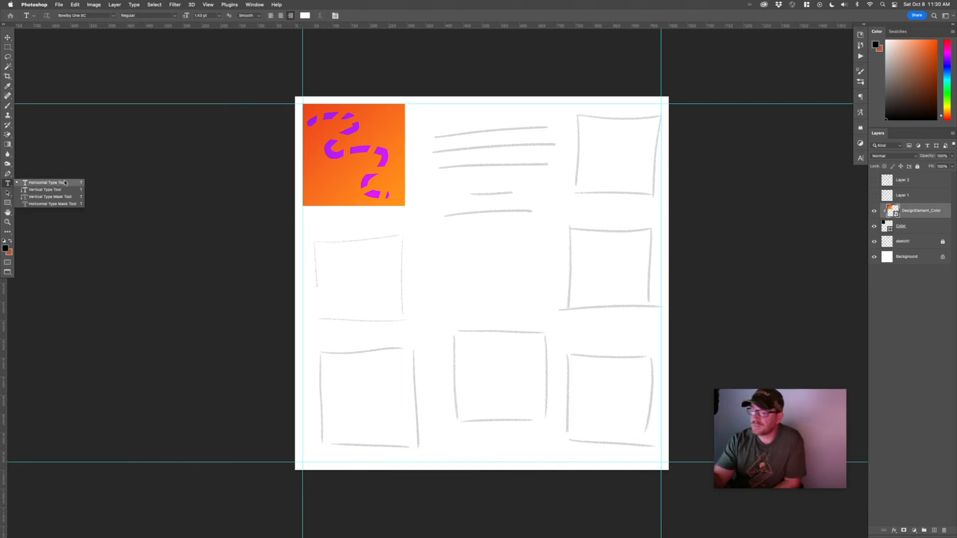
- Add the title COLOR below the orange square in Bowlby One SC at 36.22 pt with a dark gray text color
click(64, 184)
click(327, 231)
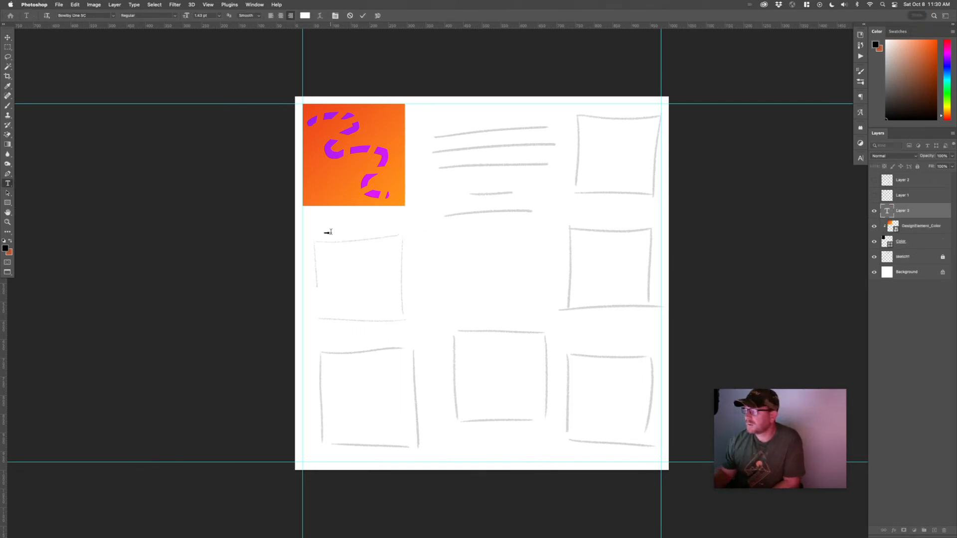
drag(327, 233, 425, 293)
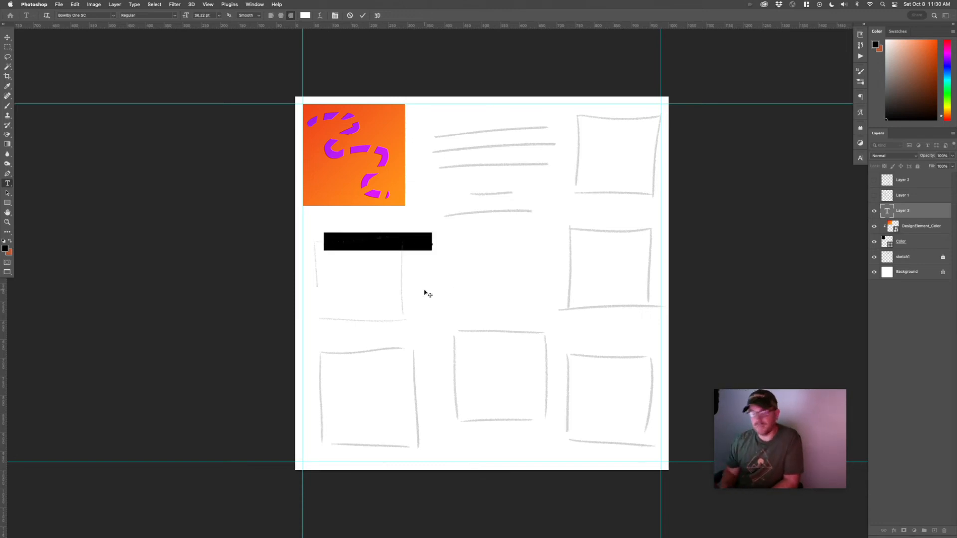
key(BackSpace)
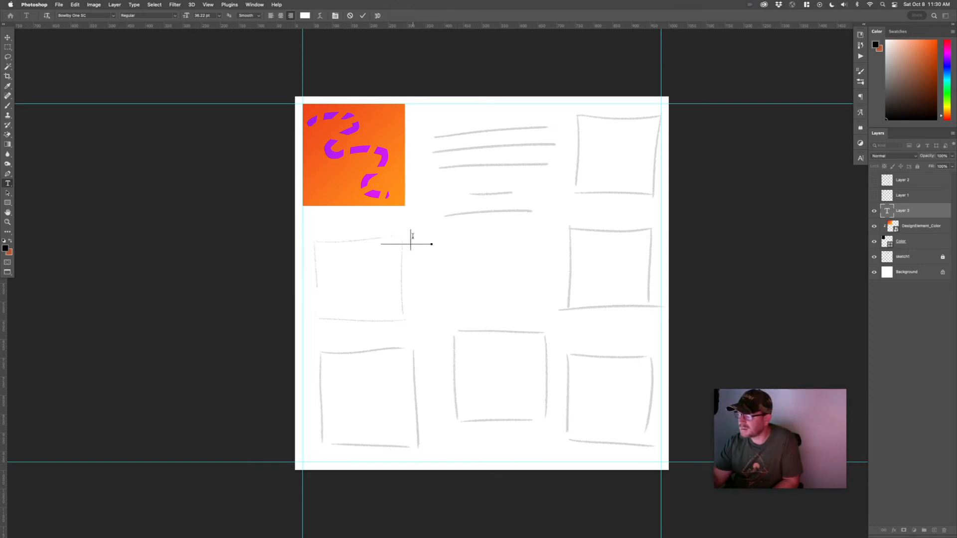
key(super+z)
click(305, 16)
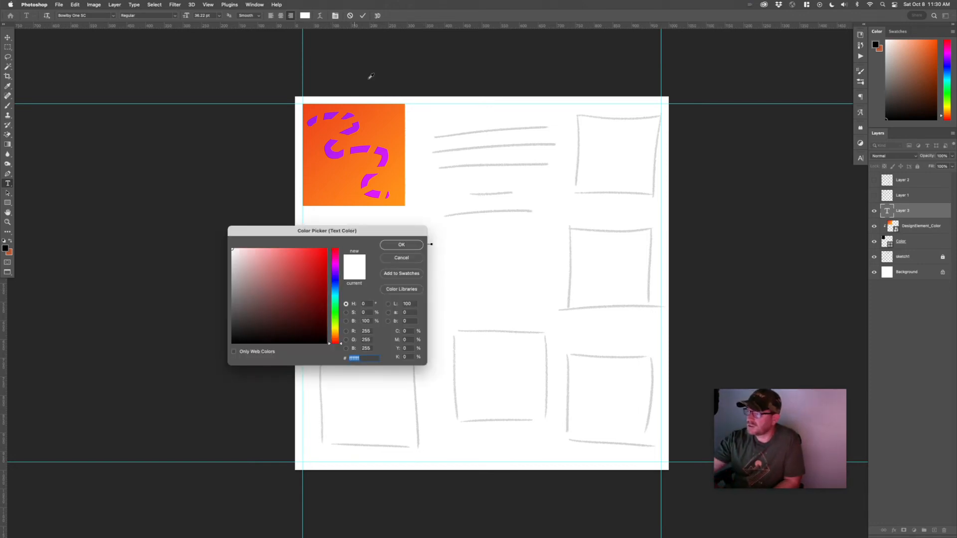
drag(256, 317, 221, 325)
click(418, 245)
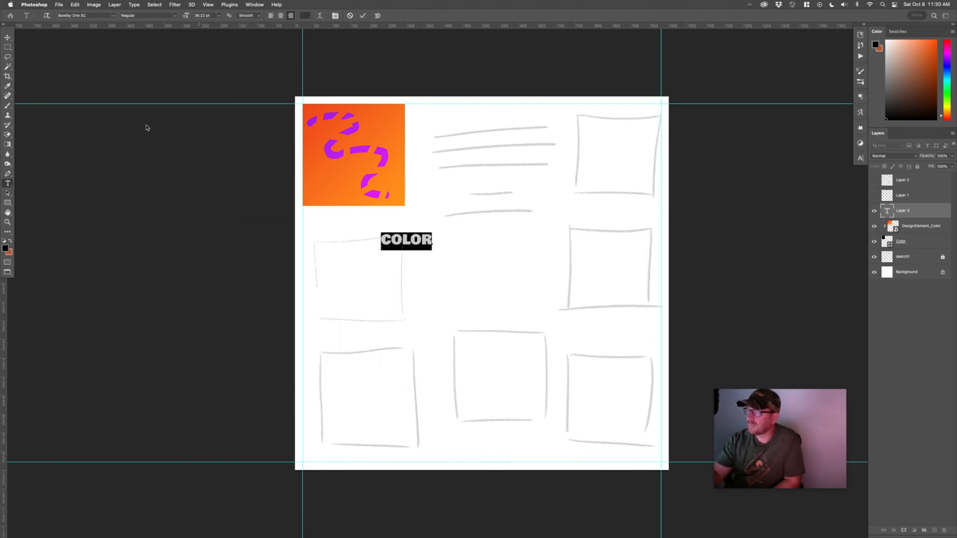
- Move the COLOR title onto the lower part of the orange square and enlarge it to about 163%
click(8, 38)
drag(415, 244, 389, 168)
key(super+t)
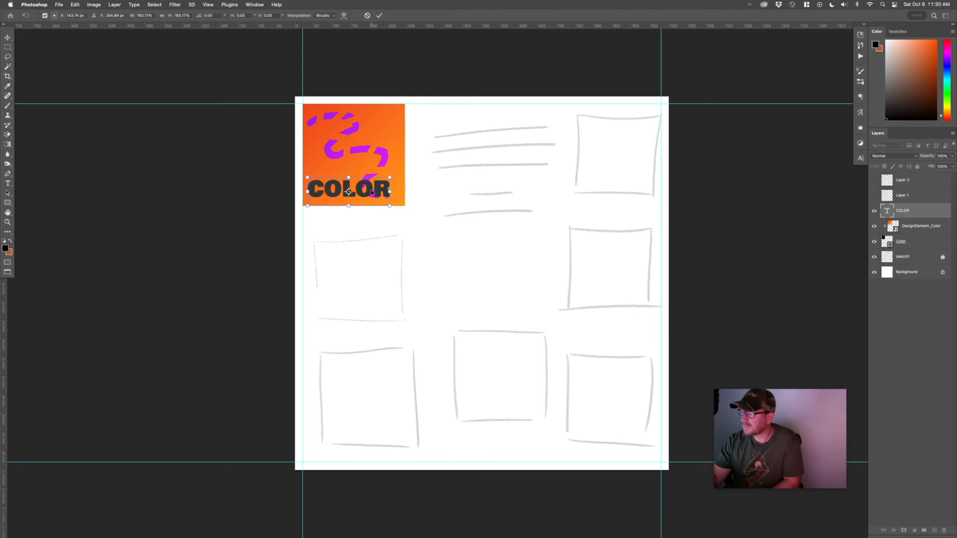
key(Return)
- Change the COLOR title's text color to white (ffffff)
double_click(373, 189)
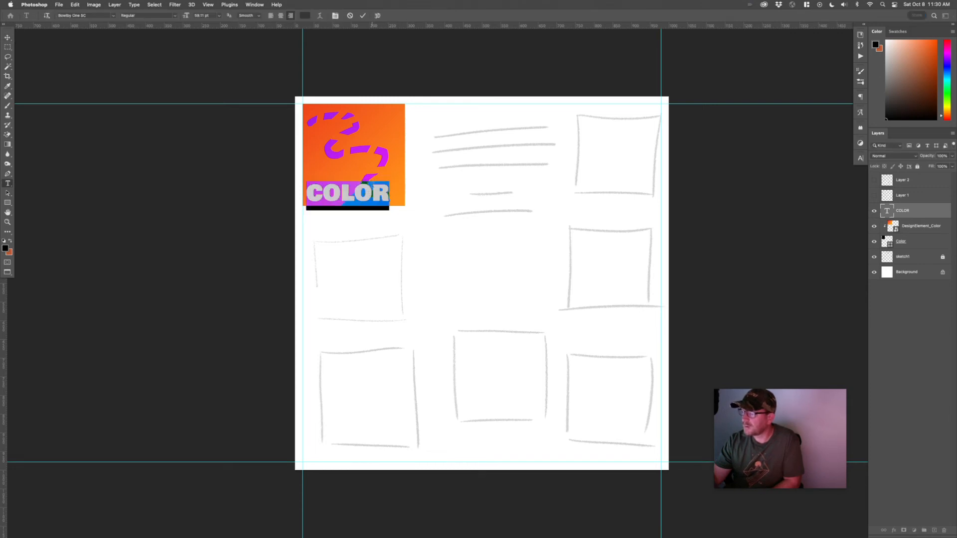
click(305, 16)
text(ffffff)
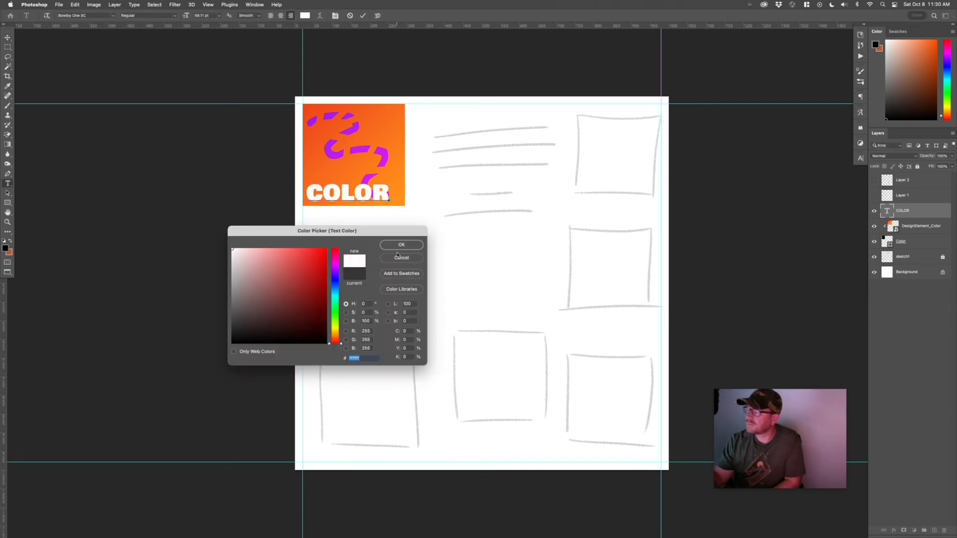
click(399, 244)
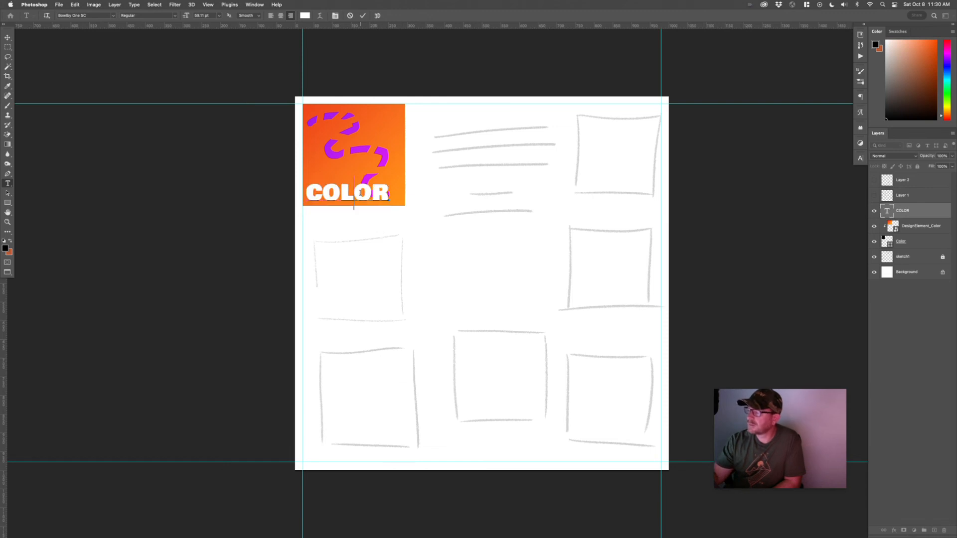
- Align the COLOR title with the orange square's lower-left corner, review the snapping options and deselect the title layer
drag(368, 226, 363, 232)
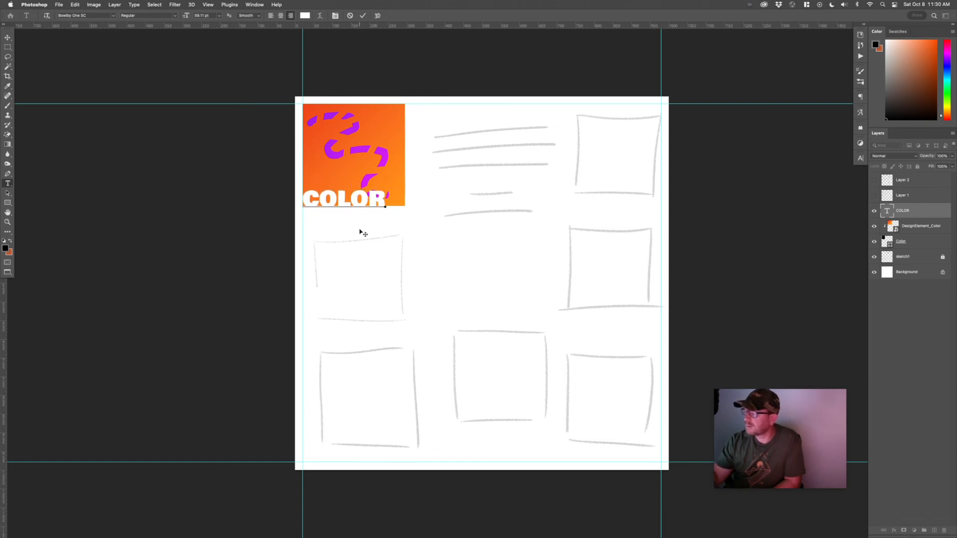
click(8, 38)
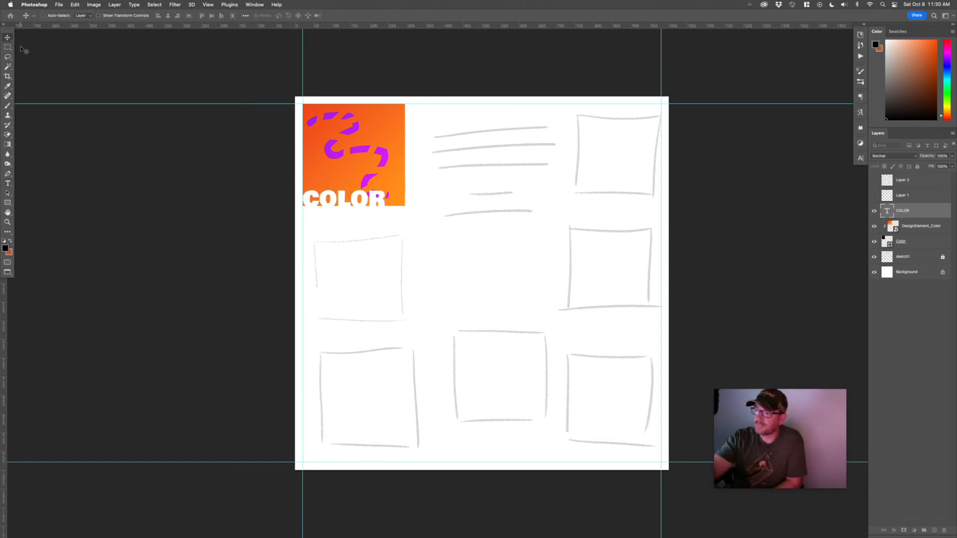
click(211, 5)
mouse_move(272, 186)
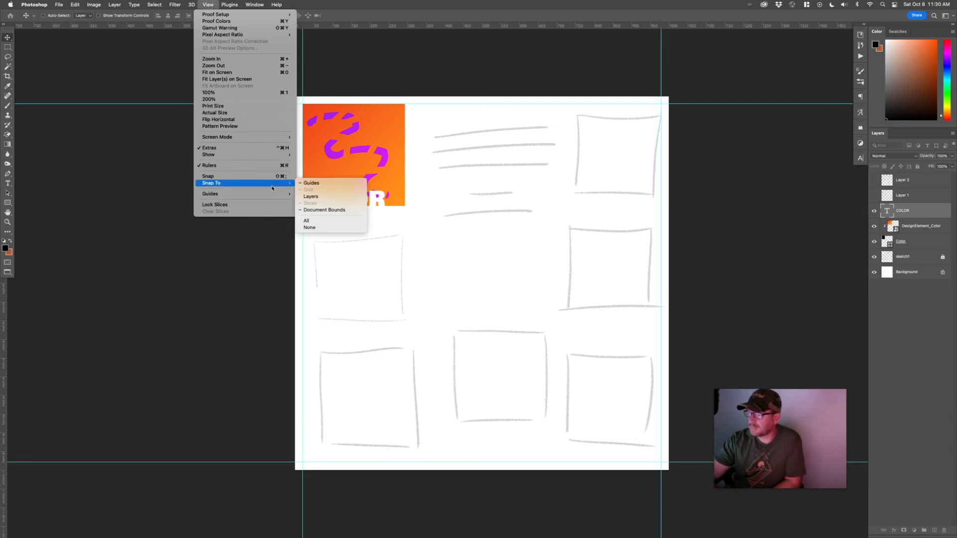
click(445, 123)
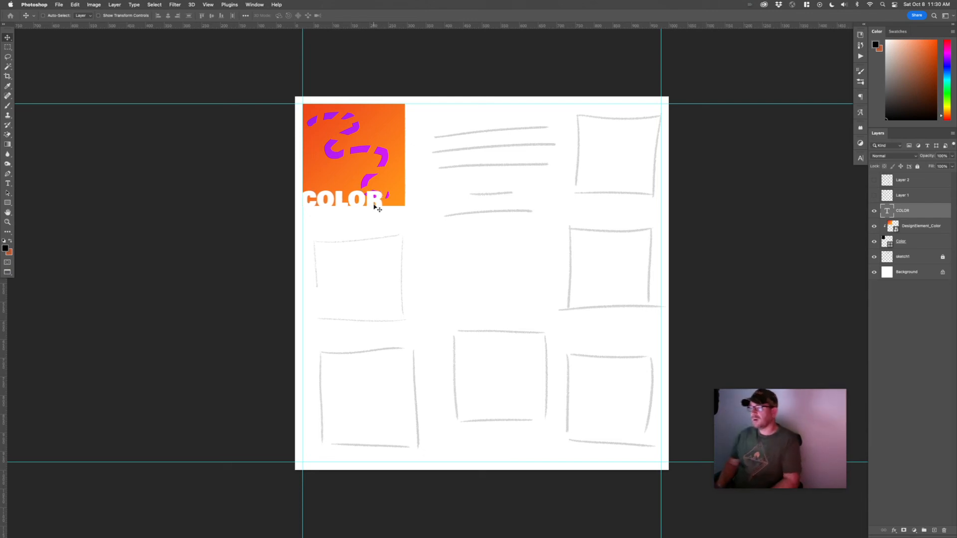
click(906, 315)
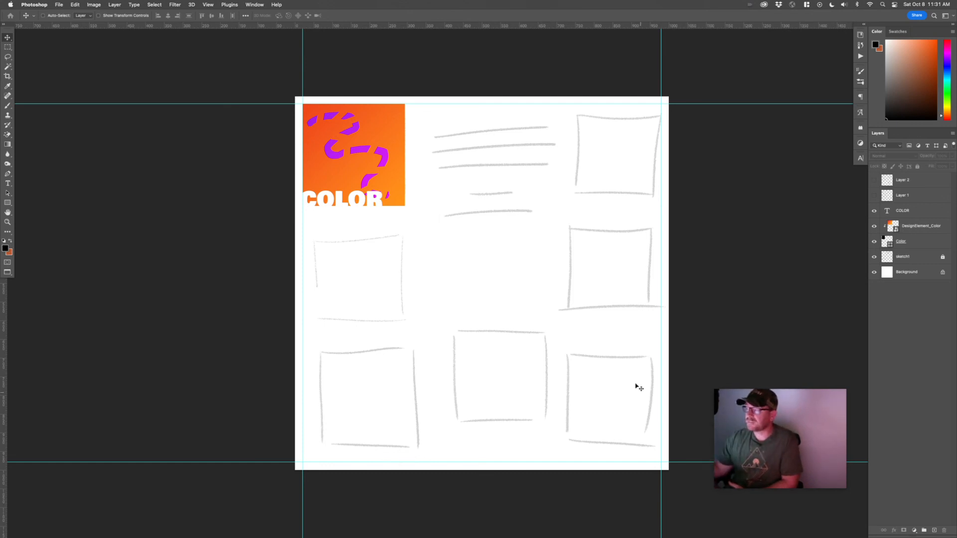
- Add four horizontal guides for the square rows and one vertical guide along the Color square's right edge
drag(445, 27, 479, 206)
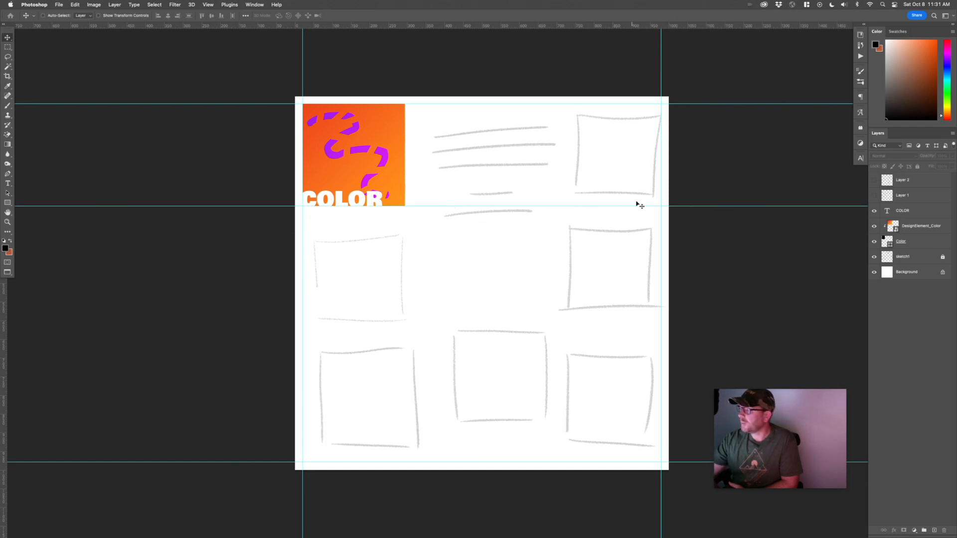
drag(427, 27, 423, 235)
drag(445, 28, 419, 334)
drag(7, 302, 404, 268)
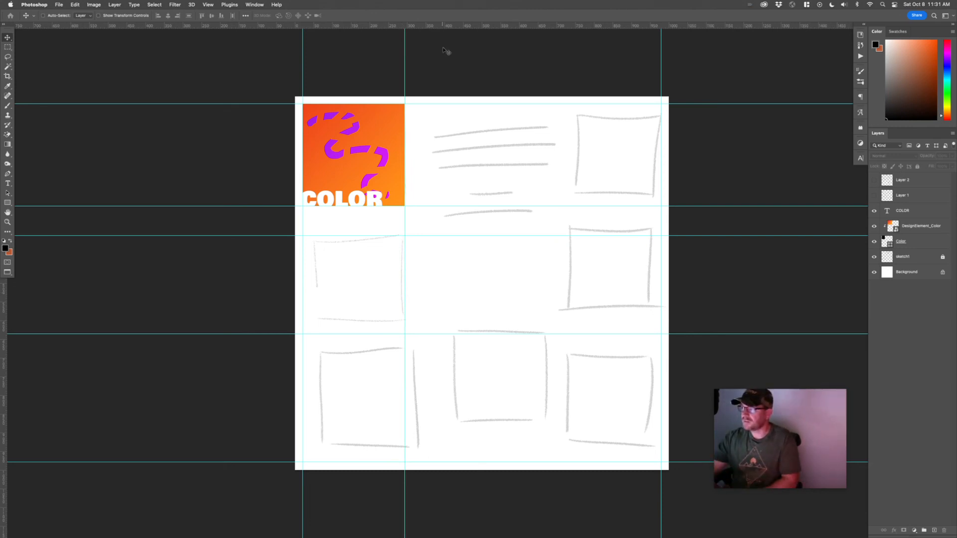
drag(447, 27, 415, 360)
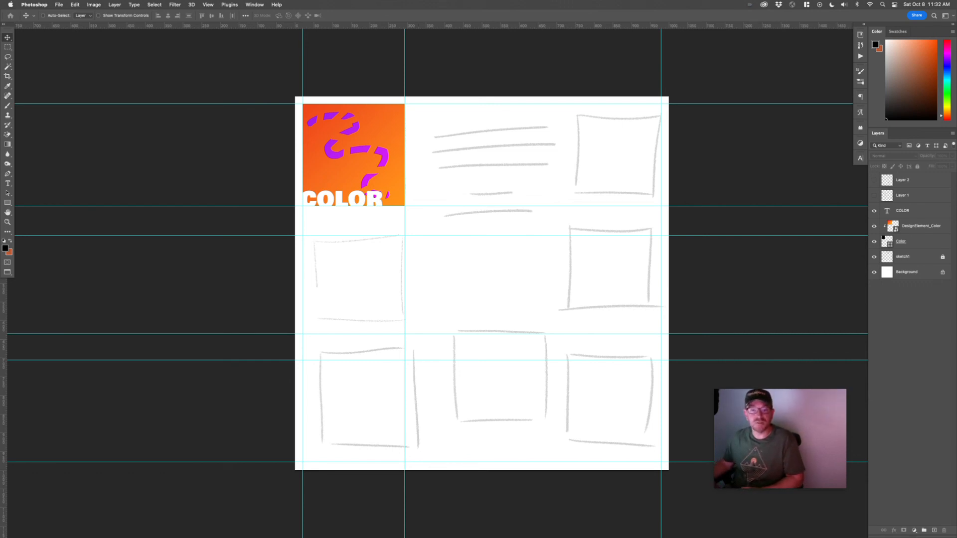
- Switch to Chrome and view the assignment steps in the Project 2: Design Element Infographic document
key(super+Tab)
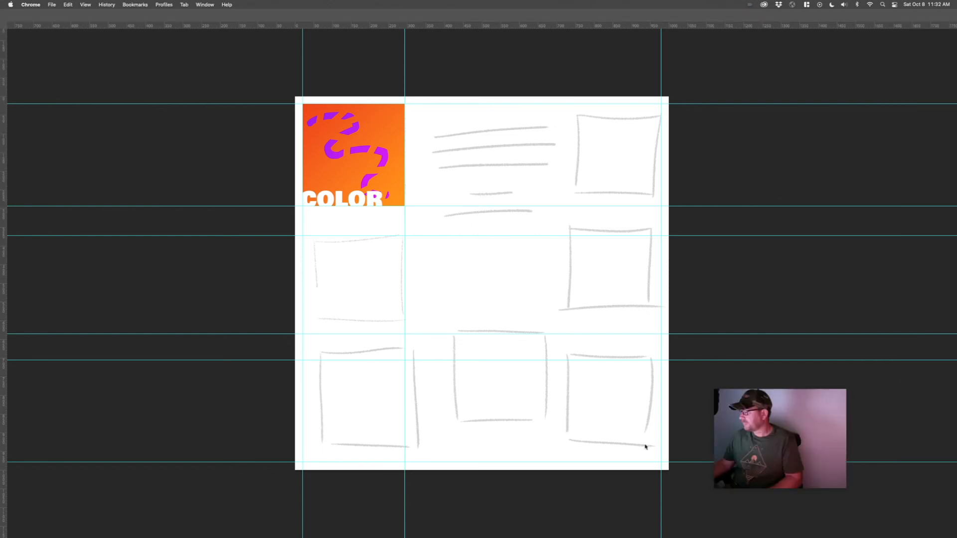
mouse_move(309, 536)
click(172, 519)
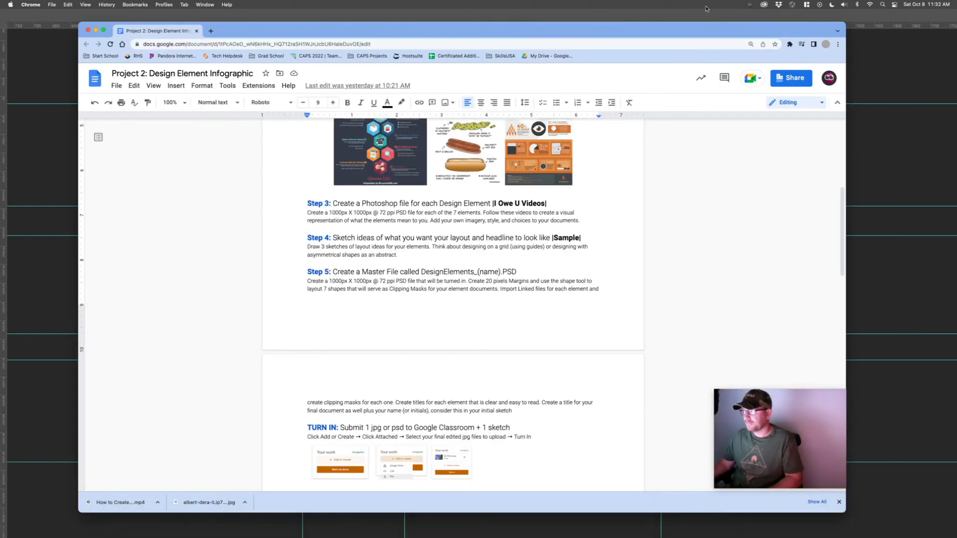
click(790, 45)
click(732, 114)
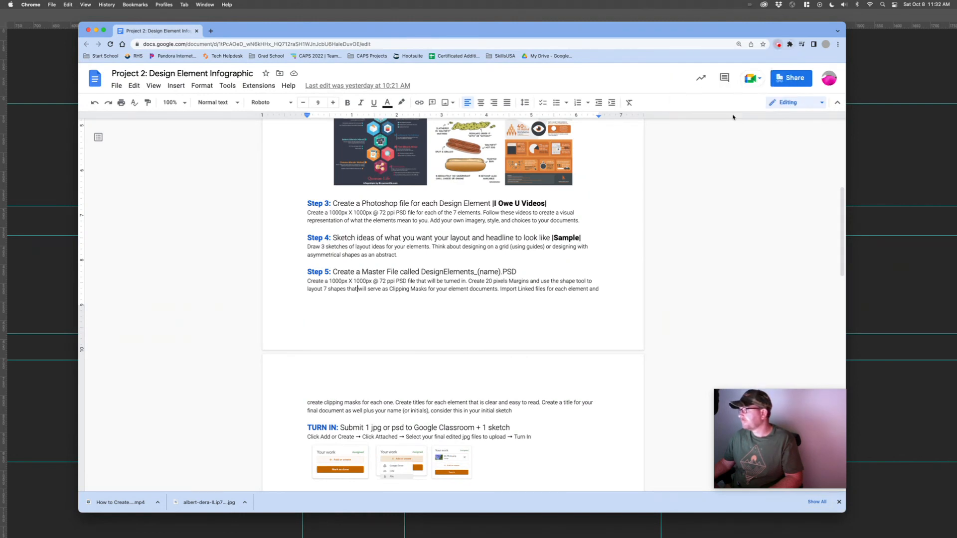